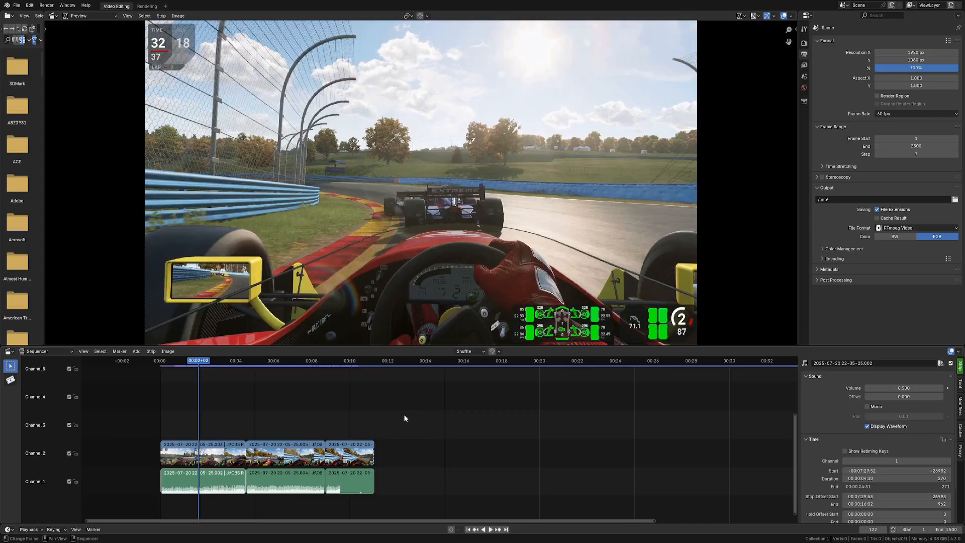
Step: Scrub and play back the timeline to review the gameplay clips
left_click_drag(204, 362, 191, 361)
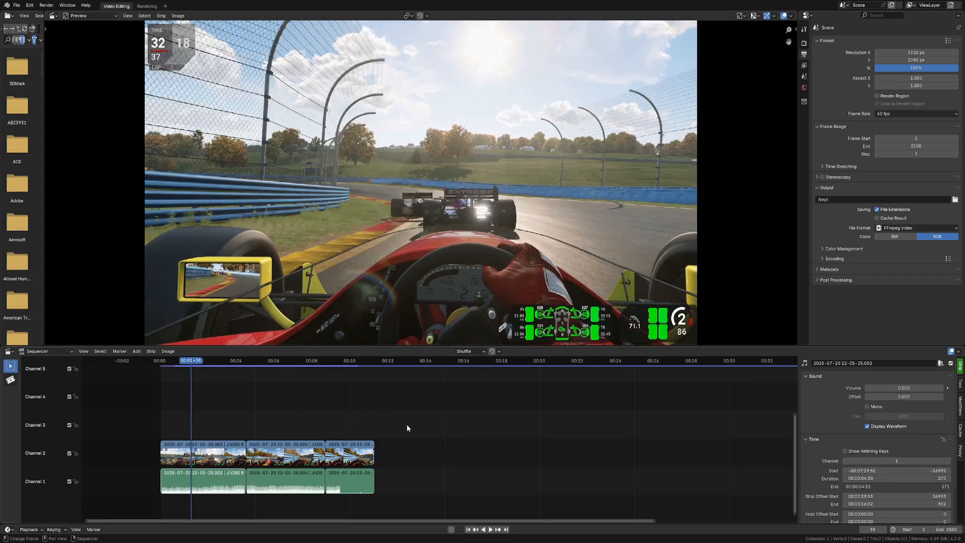
key("space")
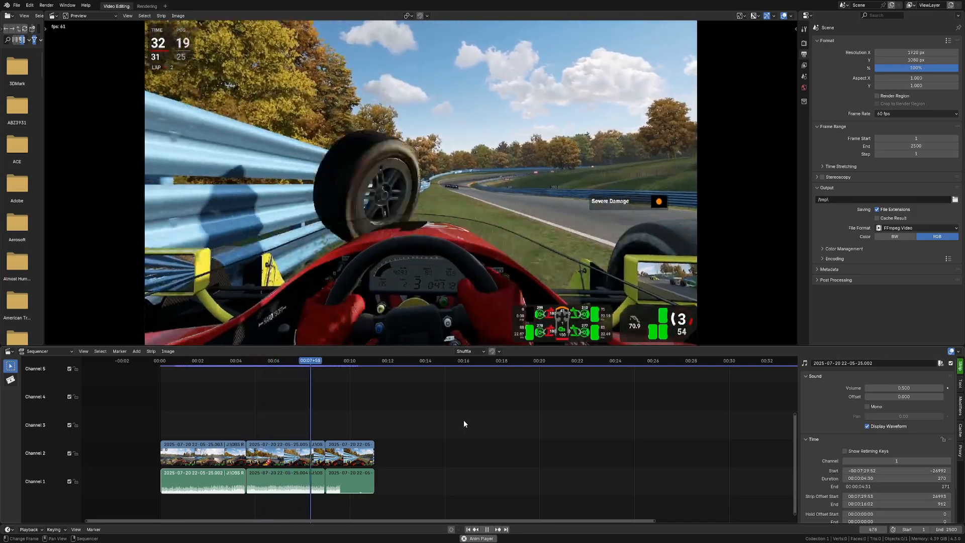
key("space")
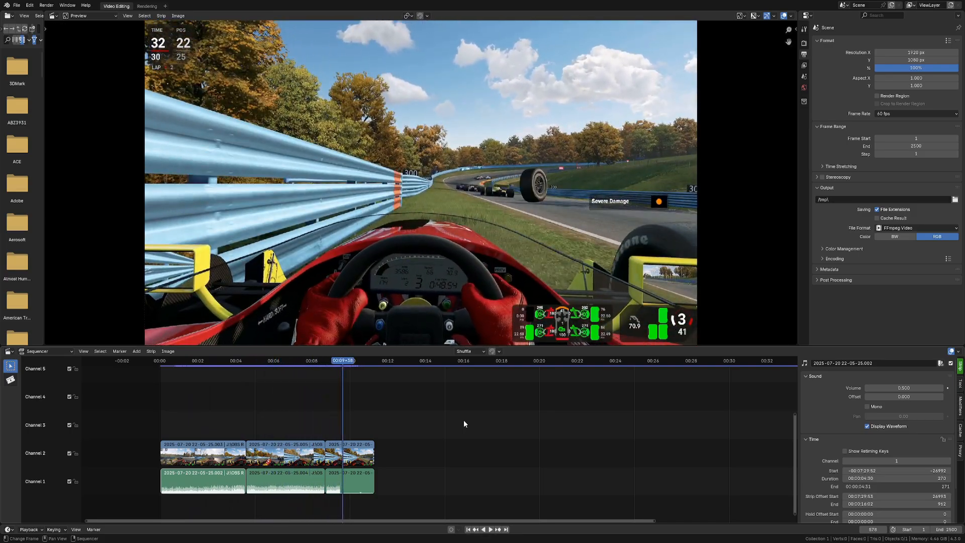
left_click(219, 360)
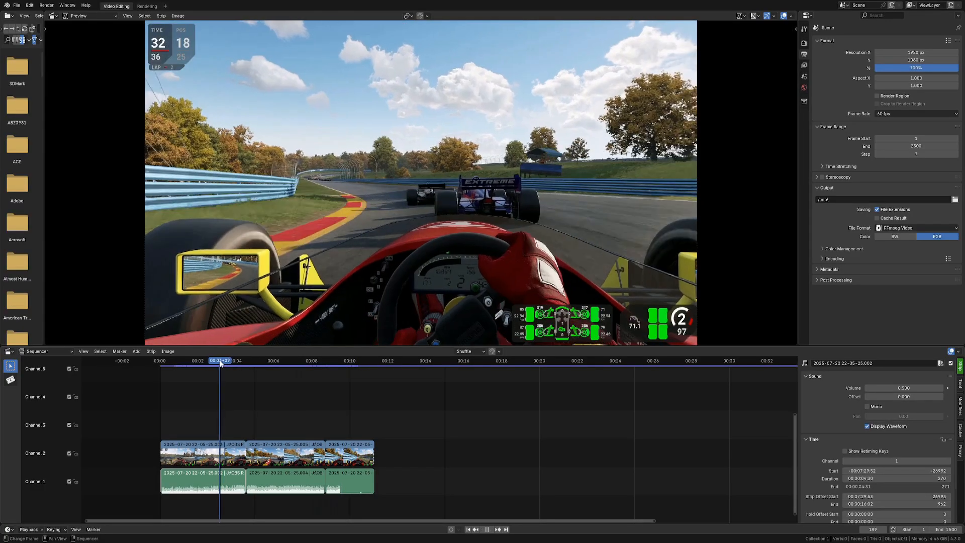
left_click_drag(221, 360, 261, 361)
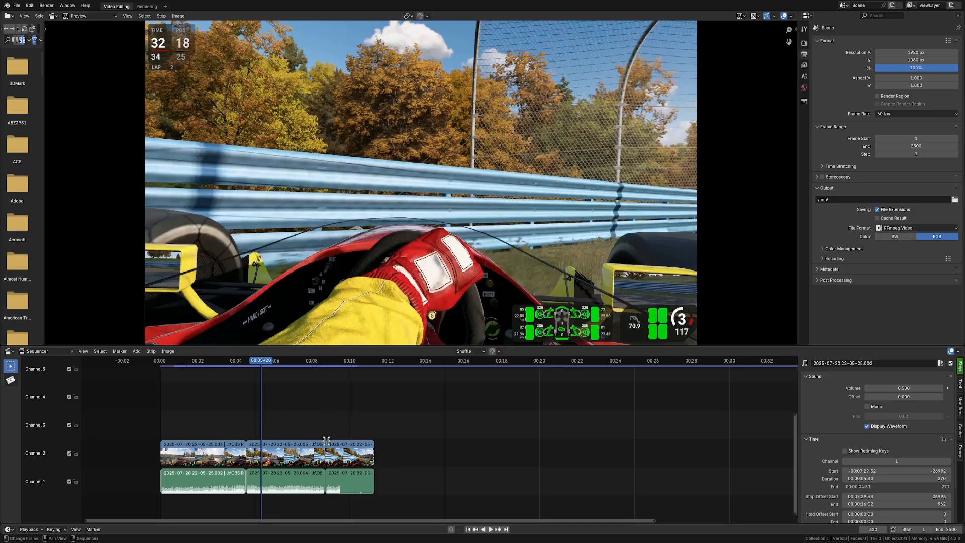
left_click_drag(261, 361, 234, 362)
Step: Delete the middle clip's audio strip on channel 1
left_click(293, 458)
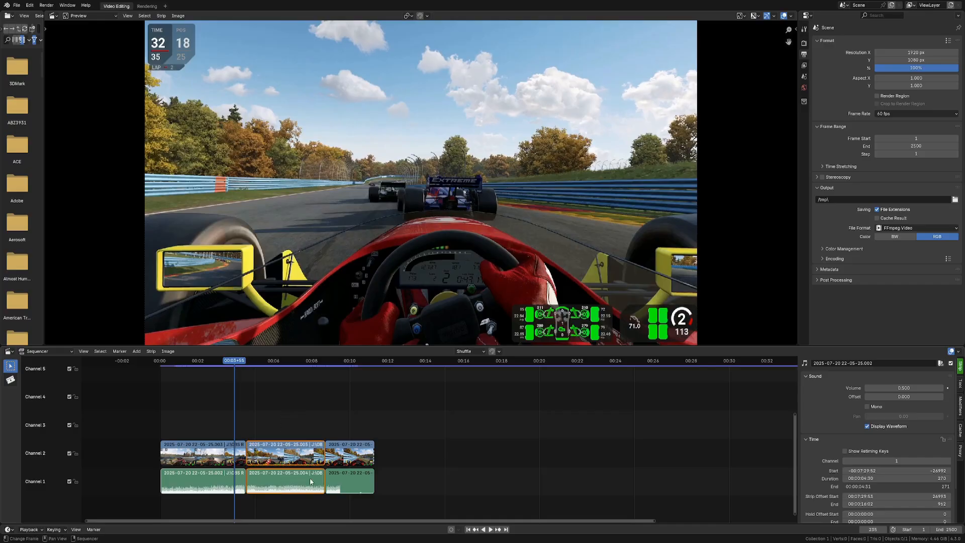
left_click(289, 485)
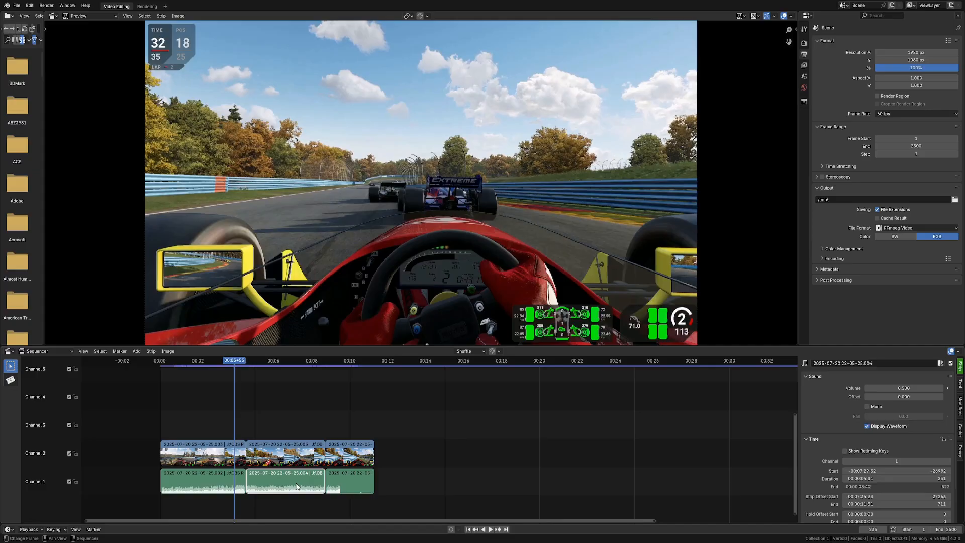
key("Delete")
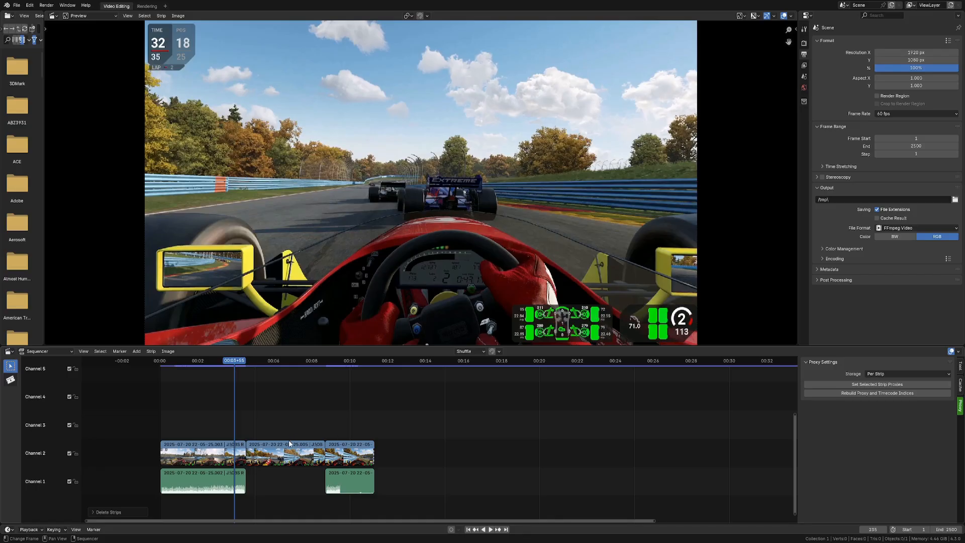
Step: Move the last video and audio strips later on the timeline to about the 00:25 mark
left_click(356, 484, "alt")
left_click_drag(356, 469, 672, 465)
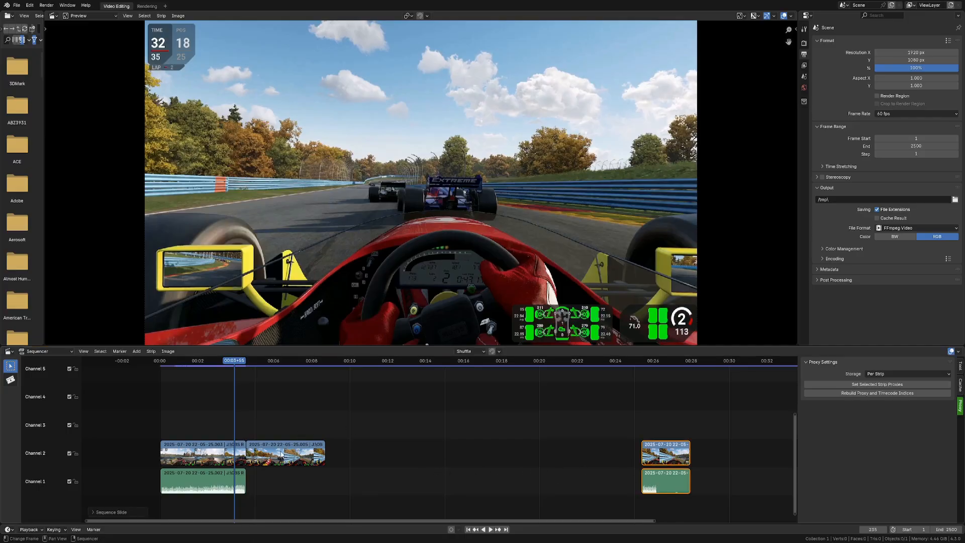
Step: Group the middle video strip into a meta strip
left_click(282, 454)
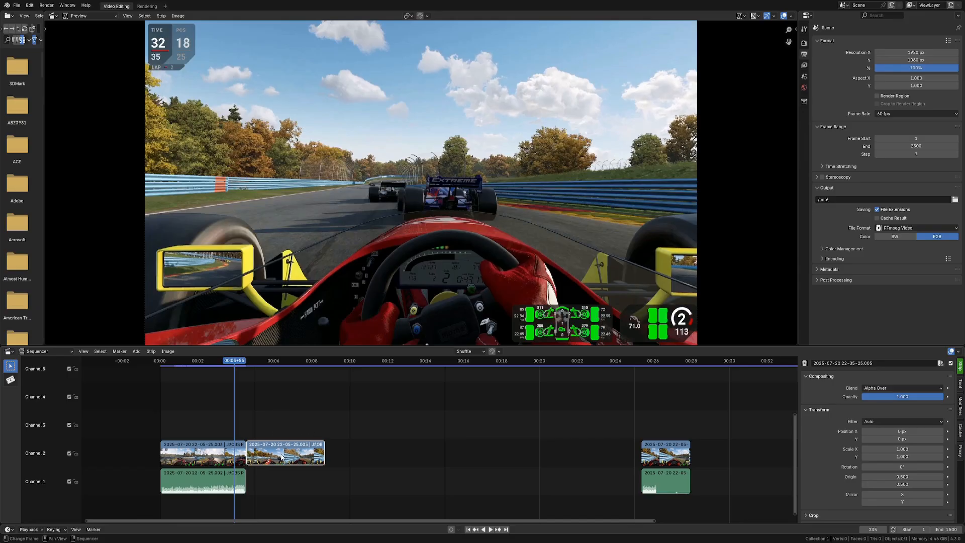
key("ctrl+g")
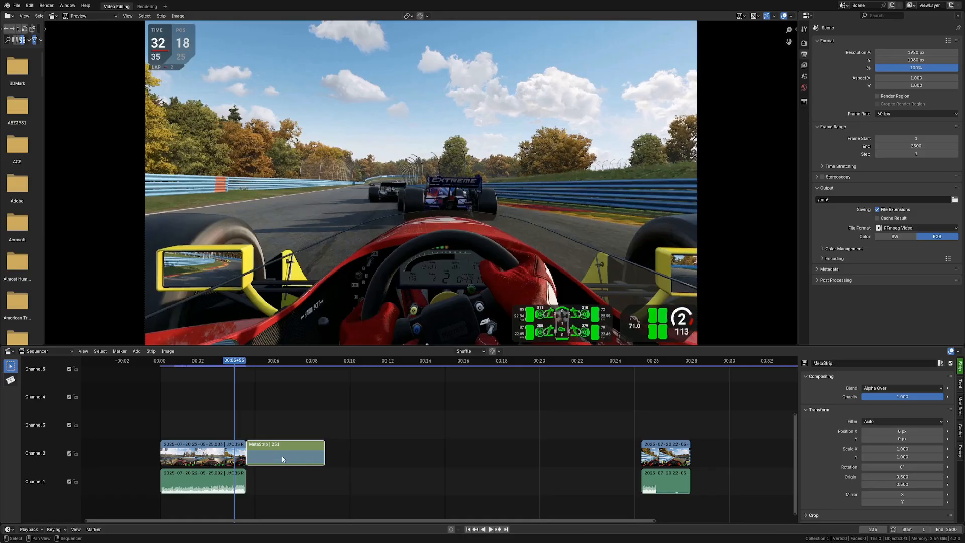
Step: Mute the meta strip, scrub the playhead to check the preview, and unmute it again
key("h")
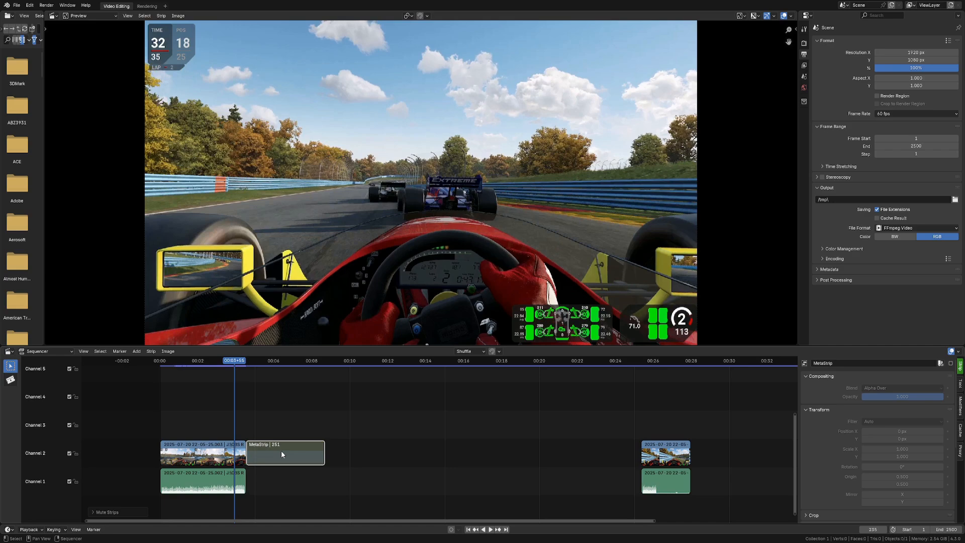
left_click(271, 364)
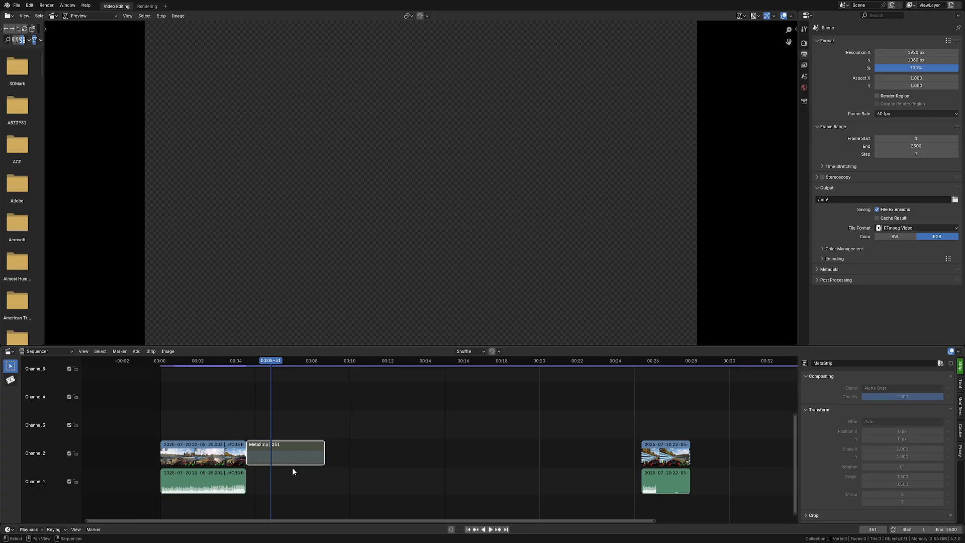
left_click_drag(267, 362, 225, 362)
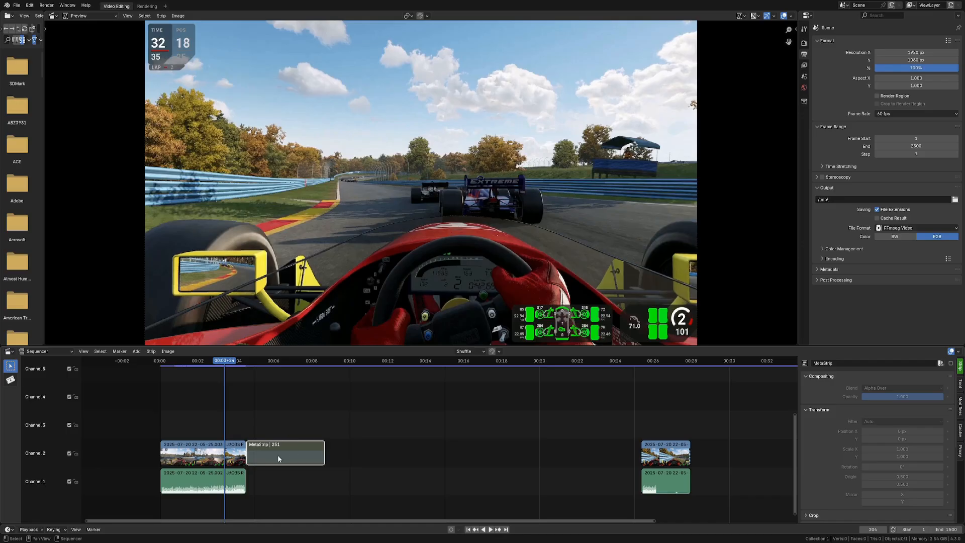
key("h")
key("alt+h")
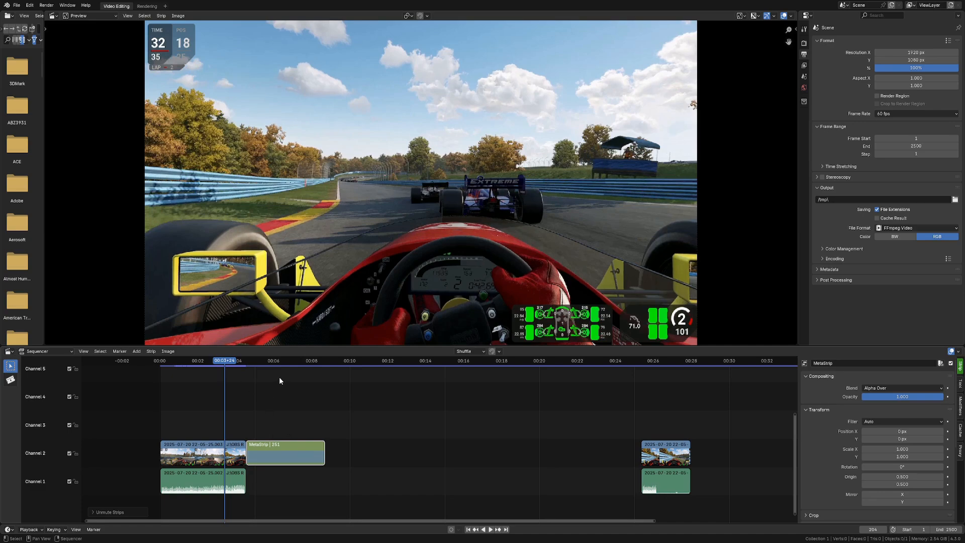
Step: Add a Speed effect strip on top of the selected meta strip
left_click(278, 451)
key("shift+a")
mouse_move(280, 445)
left_click(322, 425)
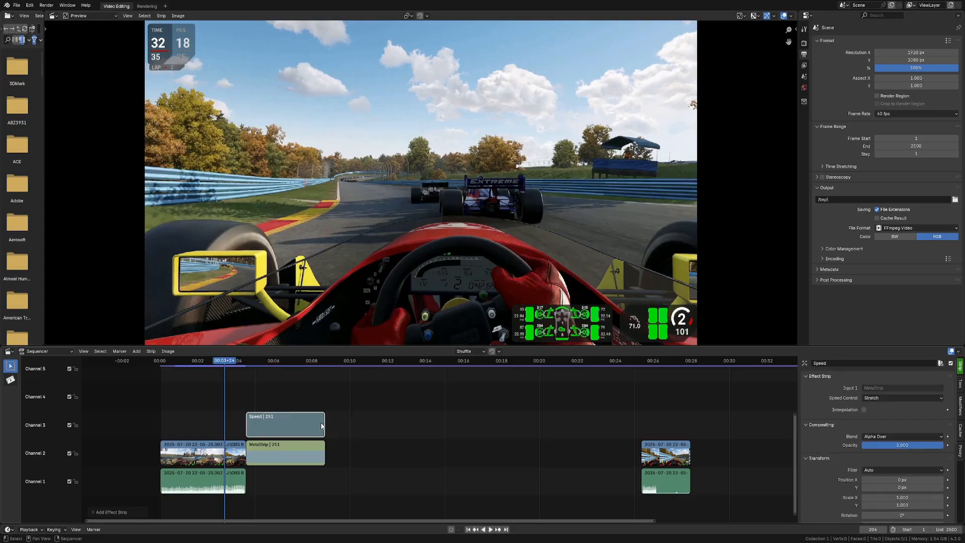
Step: Try stretching the meta strip's end to about 500 frames, then reset its length
left_click(136, 352)
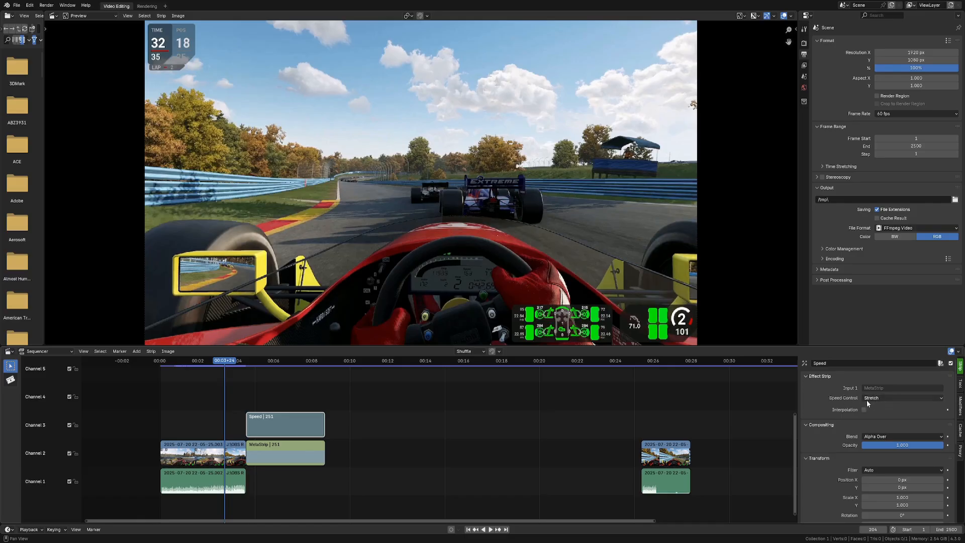
left_click(961, 383)
left_click(961, 368)
left_click_drag(322, 452, 405, 450)
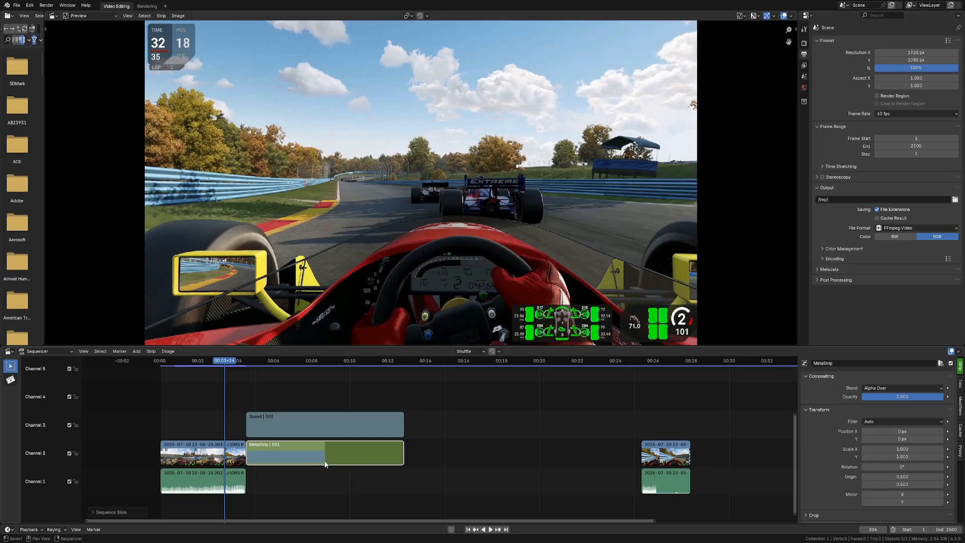
left_click_drag(402, 453, 403, 450)
mouse_move(406, 449)
left_mouse_down()
mouse_move(389, 448)
mouse_move(410, 449)
mouse_move(400, 449)
left_mouse_up()
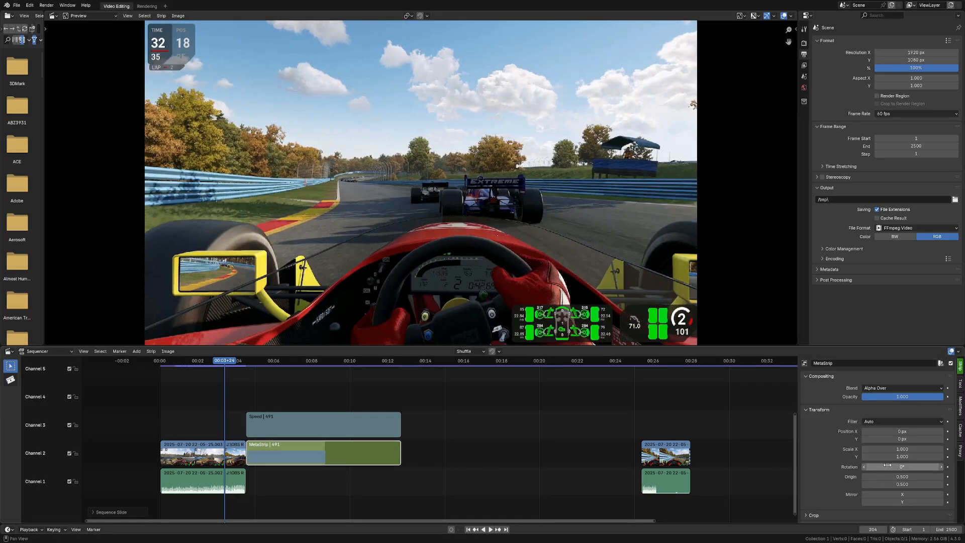
scroll(885, 463, "down", 6)
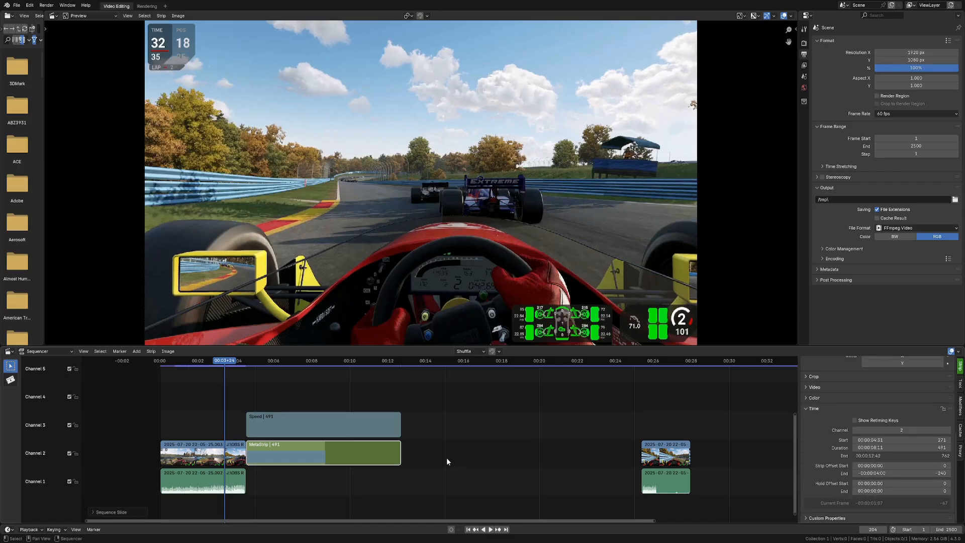
left_click_drag(404, 464, 409, 464)
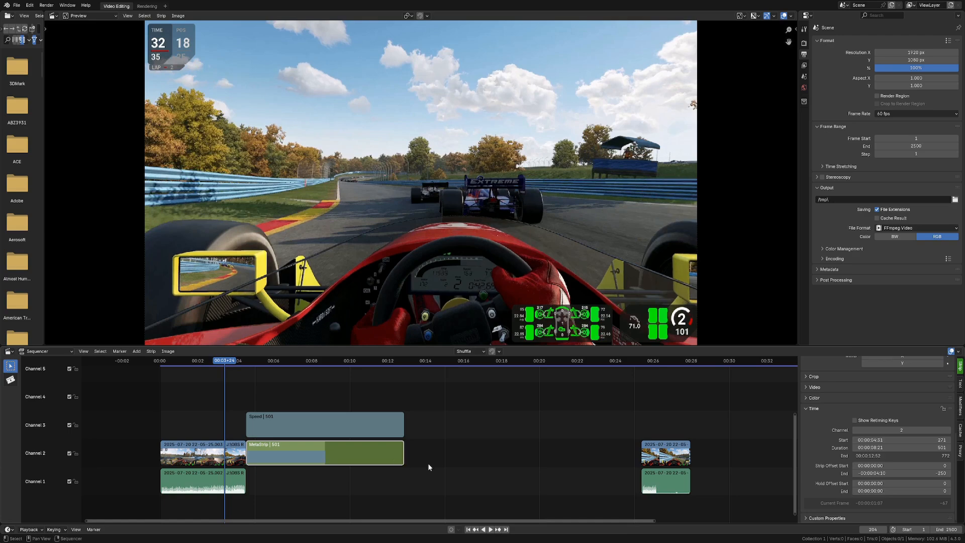
key("alt+o")
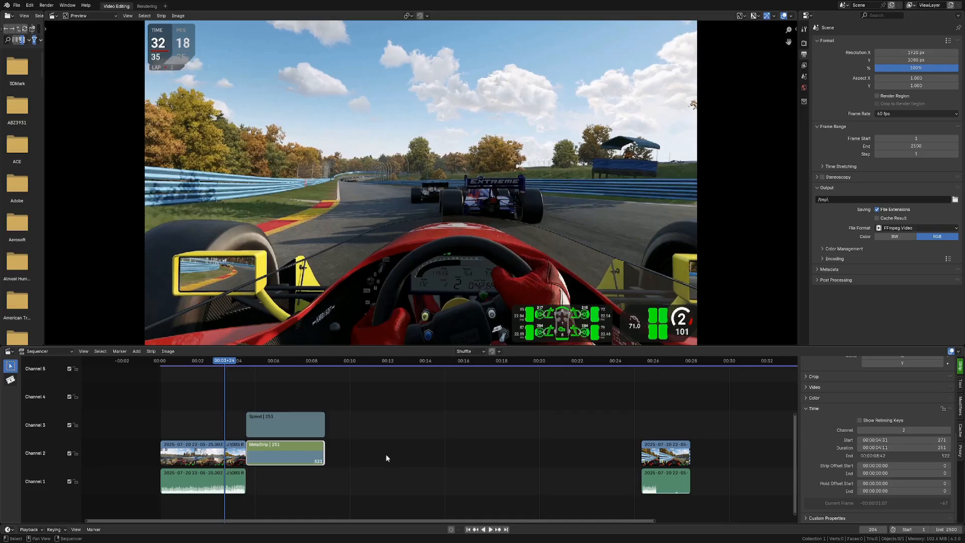
Step: Try stretching the meta strip's end again to about 488 frames and reset its length
left_click_drag(325, 450, 398, 448)
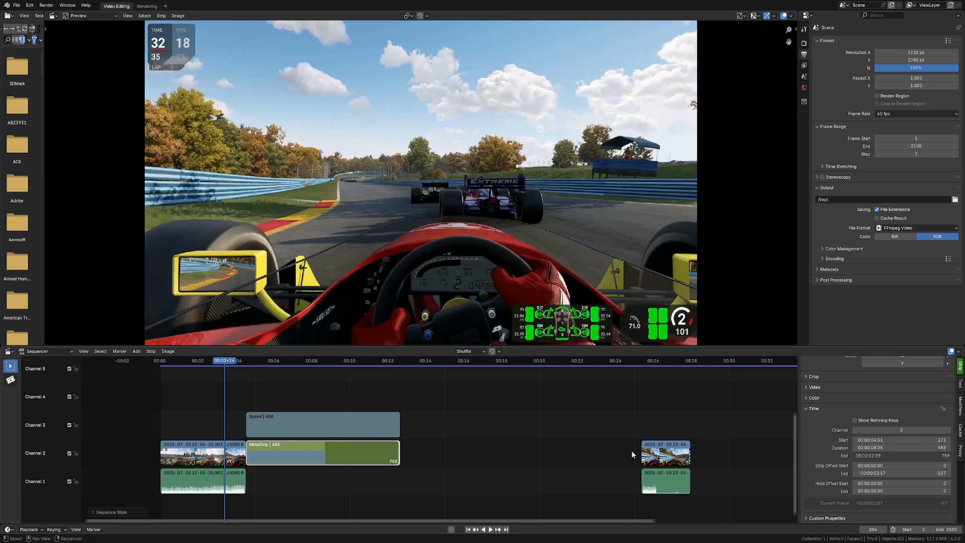
left_click_drag(399, 453, 403, 452)
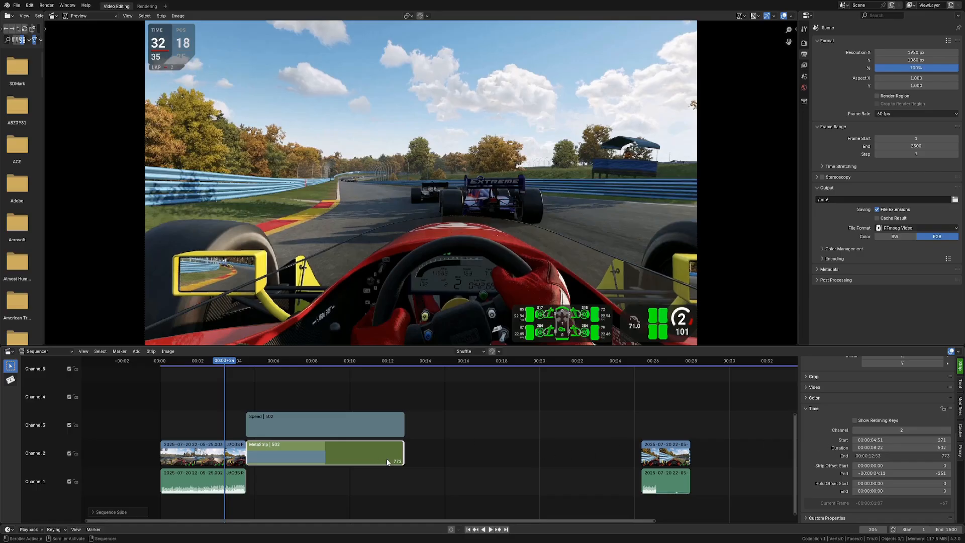
left_click_drag(404, 453, 400, 453)
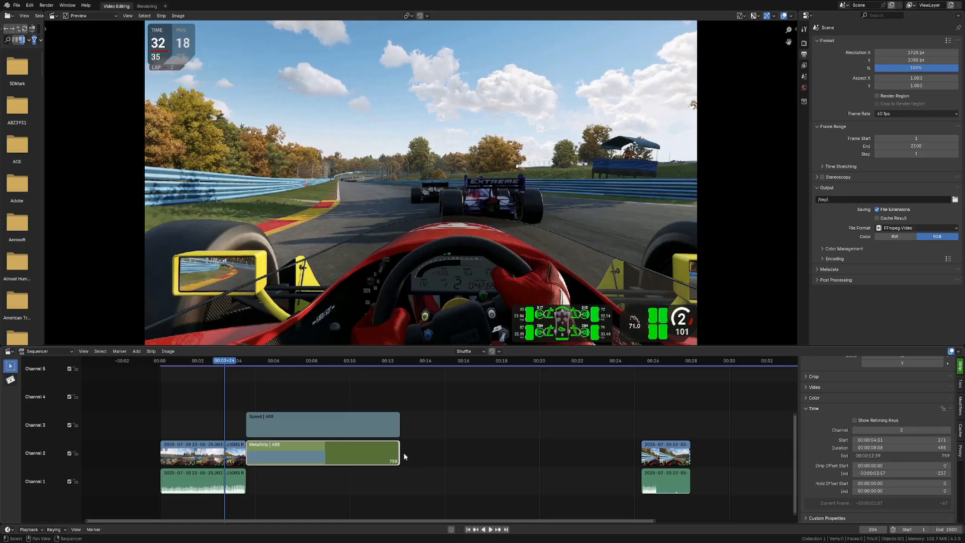
key("alt+o")
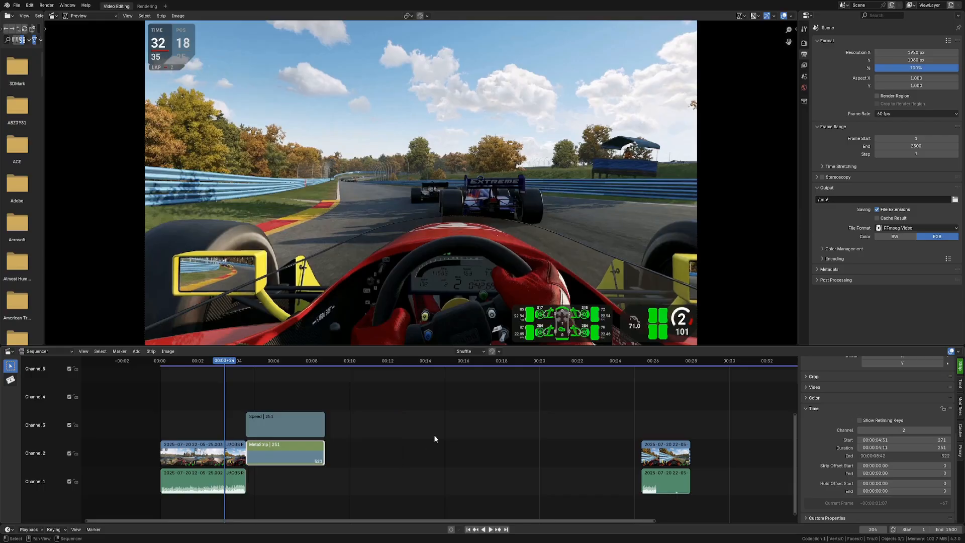
Step: Set the meta strip's duration to double its length by entering *2
left_click(878, 447)
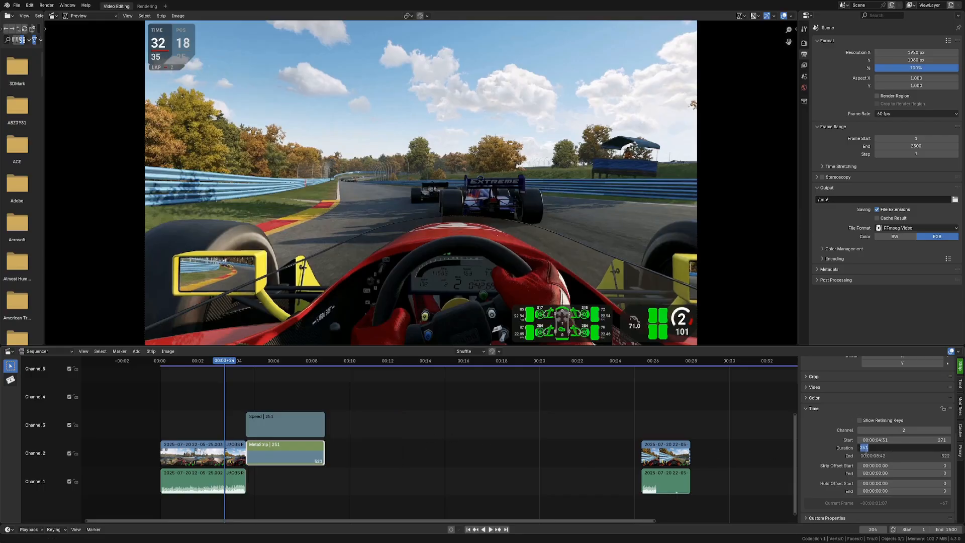
left_click(878, 448)
type("*2")
key("Return")
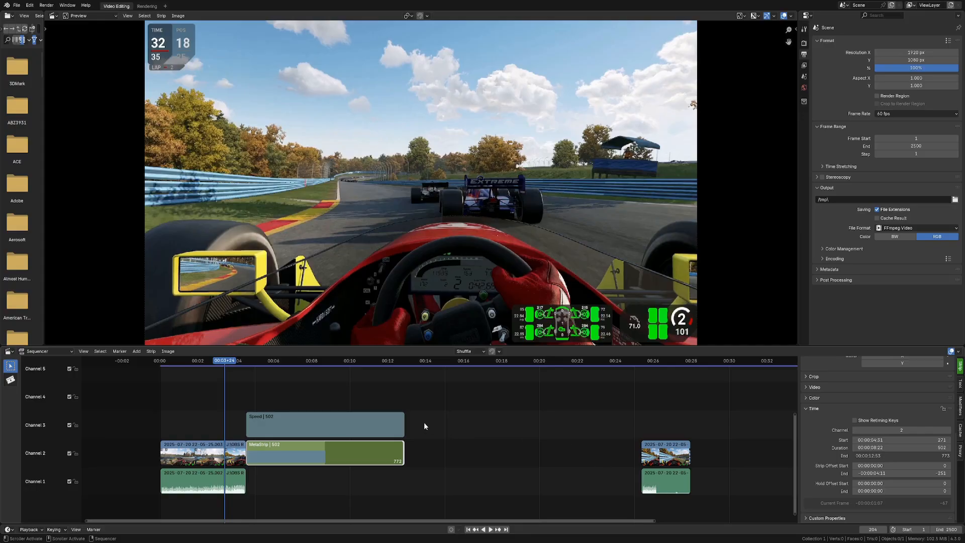
Step: Play back the slowed section and return the playhead to the start of the meta strip
key("space")
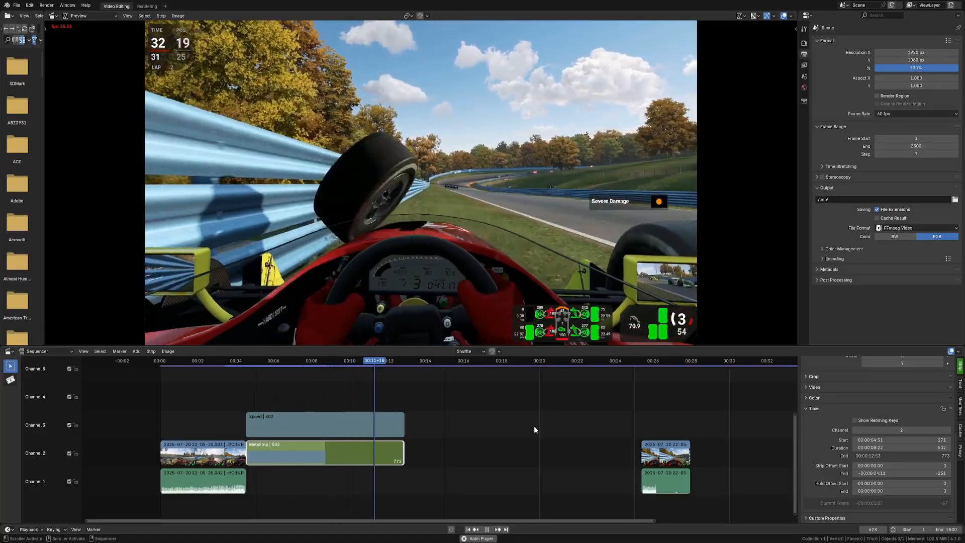
key("space")
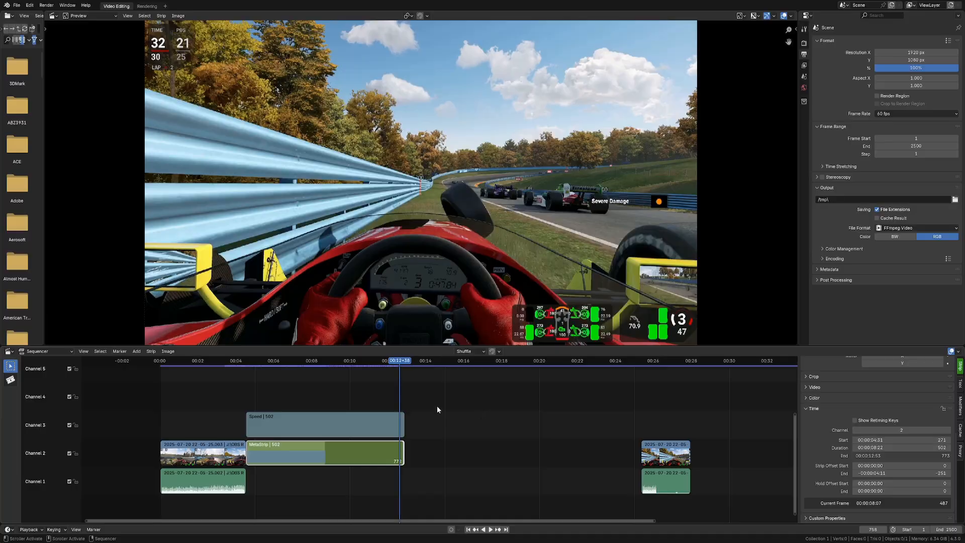
left_click(232, 365)
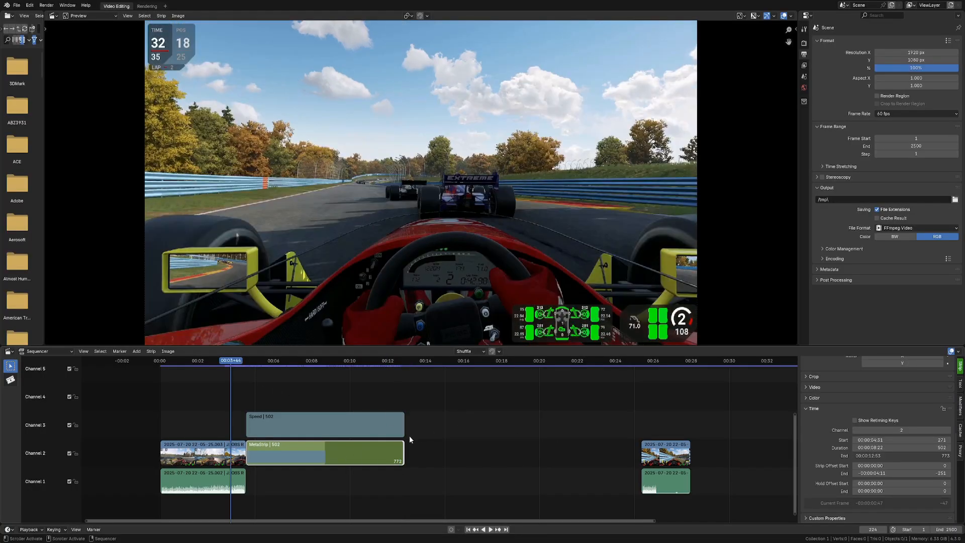
Step: Undo the meta strip's duration change, restoring its original length
key("ctrl+z")
key("ctrl+z")
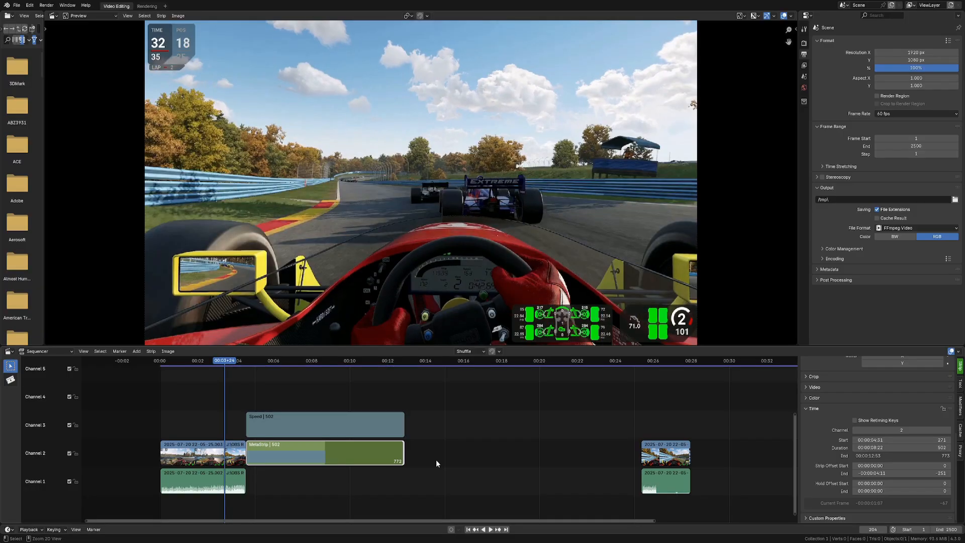
key("ctrl+z")
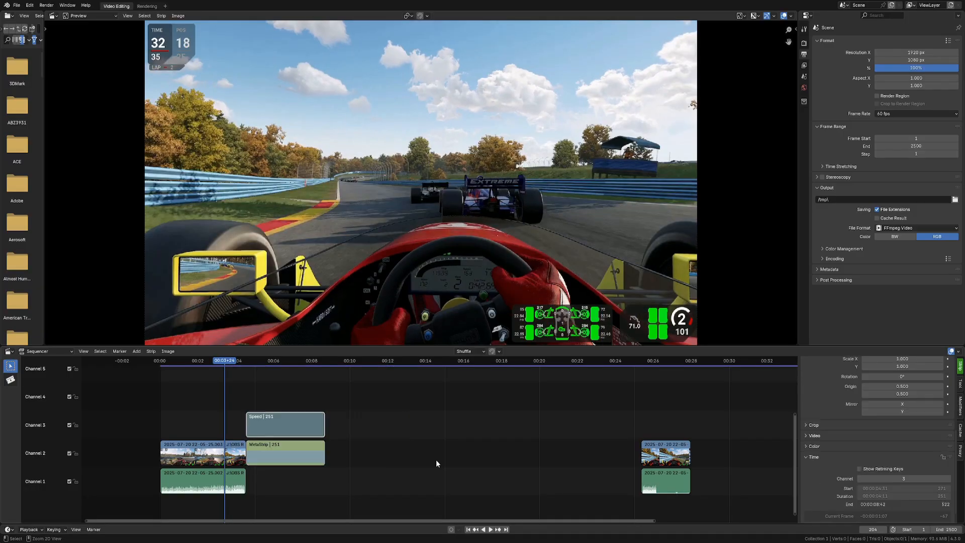
scroll(845, 438, "up", 6)
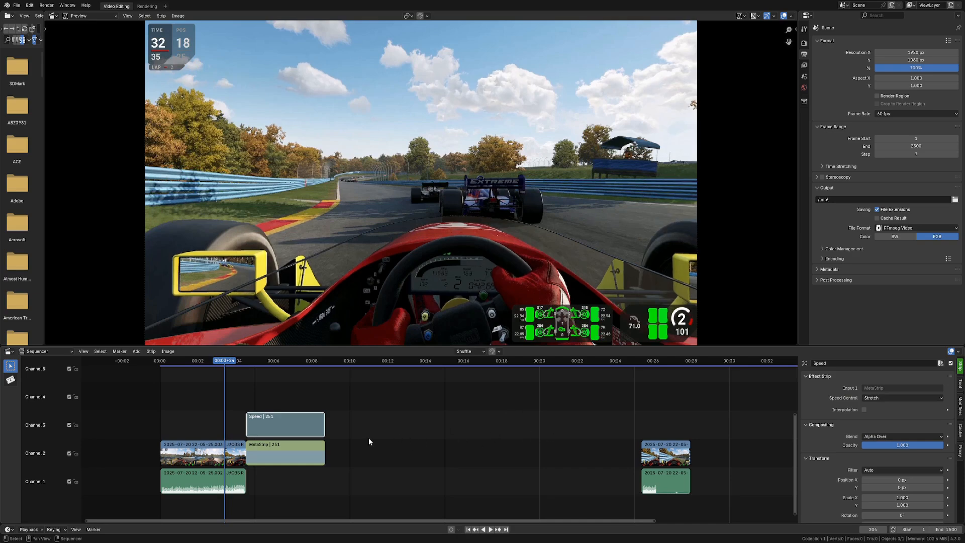
key("ctrl+z")
key("ctrl+shift+z")
Step: Set the Speed effect's speed control to Multiply with a speed factor of 0.5
left_click(871, 397)
left_click(885, 416)
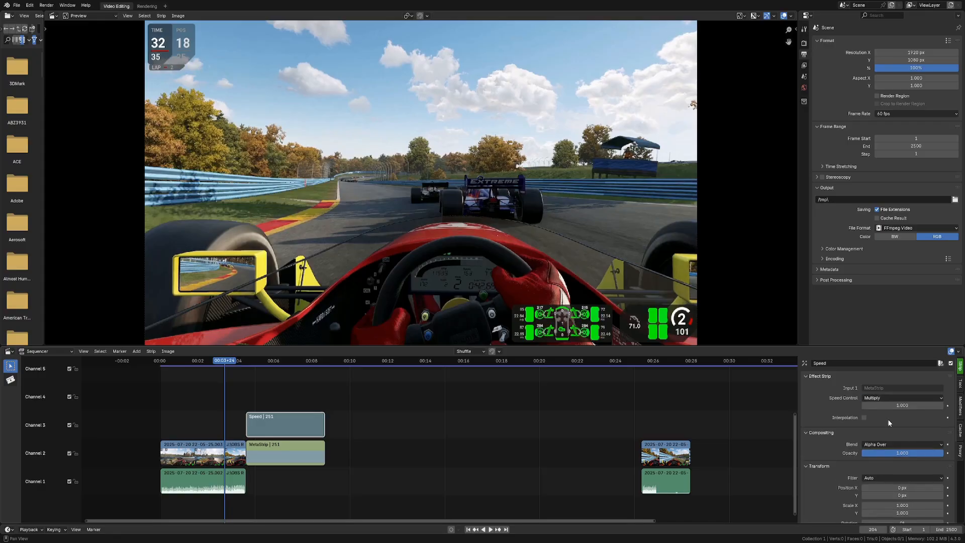
left_click(902, 407)
key("Return")
left_click(884, 397)
left_click(870, 396)
left_click(897, 406)
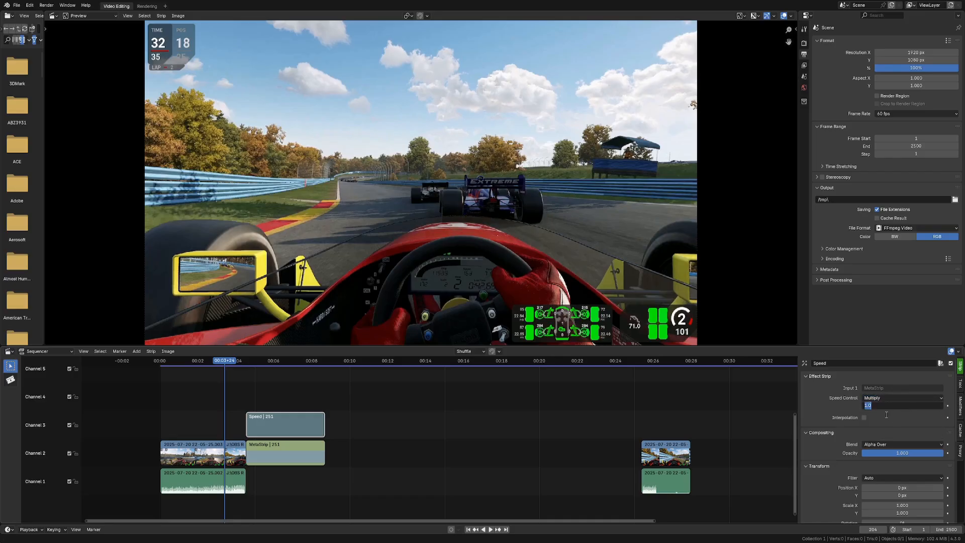
type(".5")
key("Return")
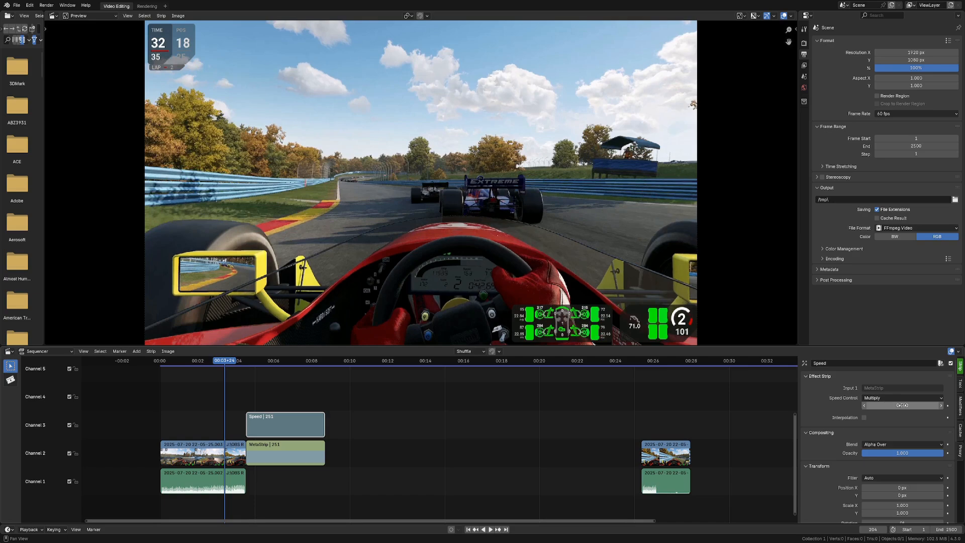
Step: Select the meta strip and double its duration by entering *2
scroll(899, 409, "down", 8)
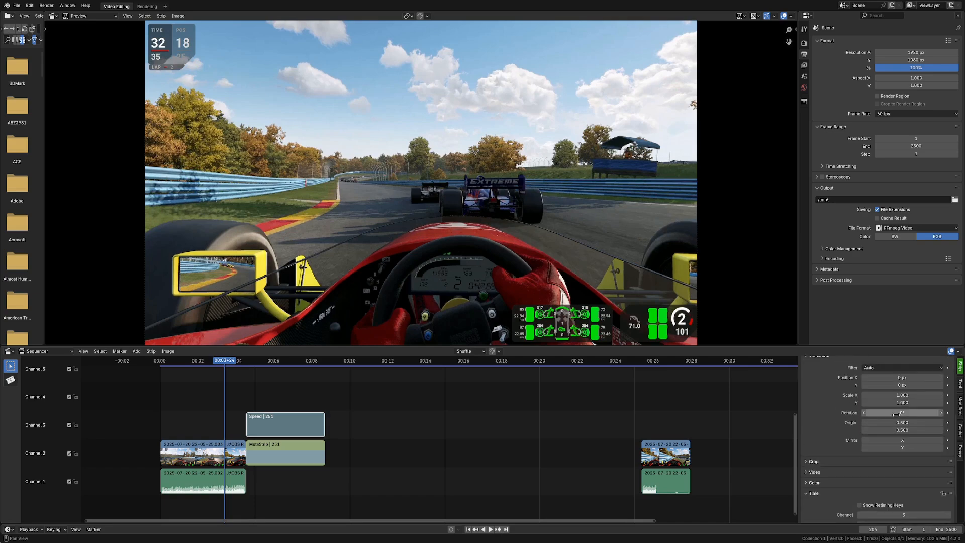
left_click(293, 453)
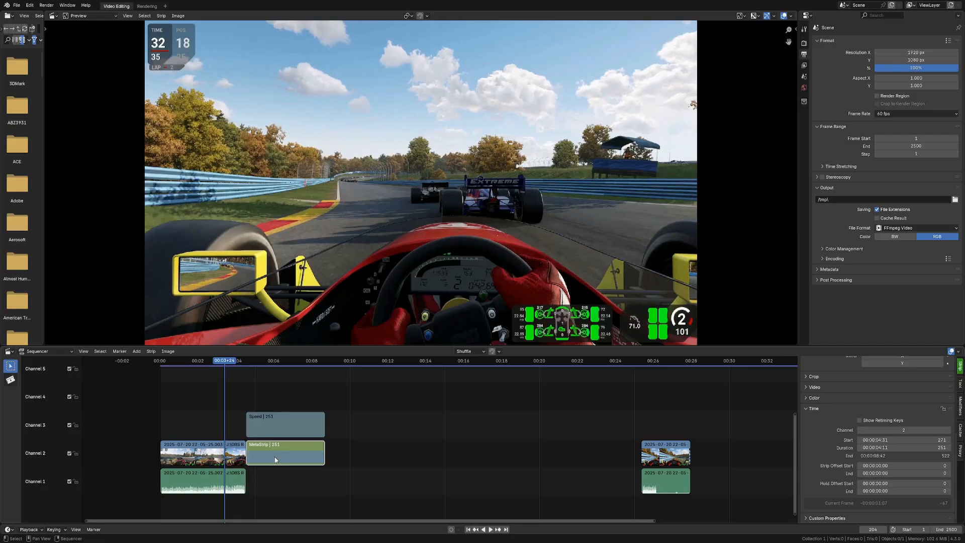
left_click(885, 448)
type("*2")
key("Return")
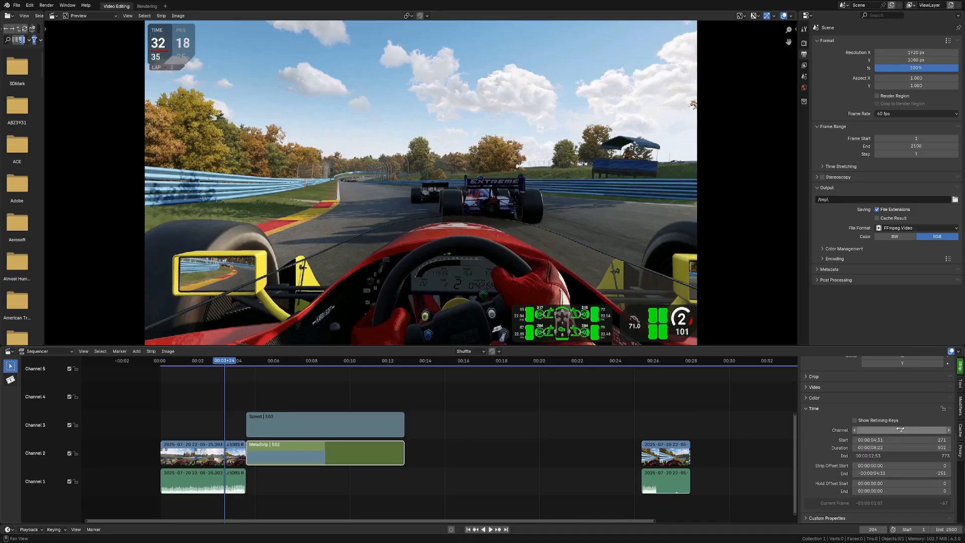
Step: Select the Speed strip and check its multiply factor
scroll(877, 399, "up", 6)
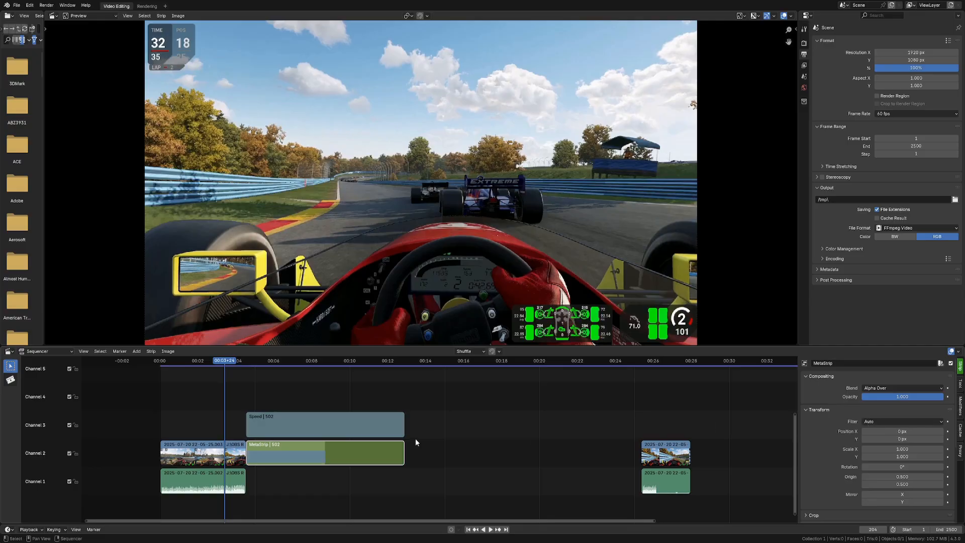
left_click(400, 430)
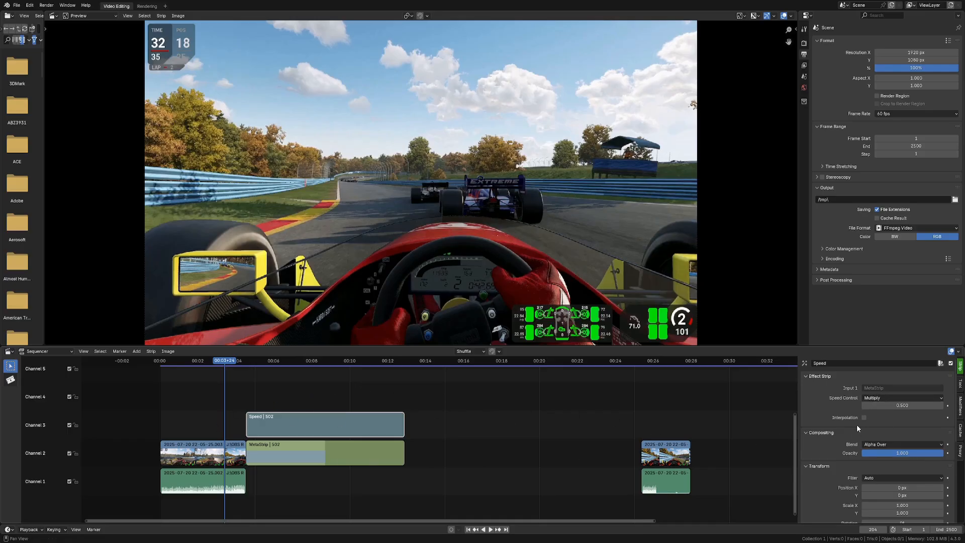
scroll(871, 434, "down", 3)
scroll(873, 435, "up", 3)
left_click(902, 406)
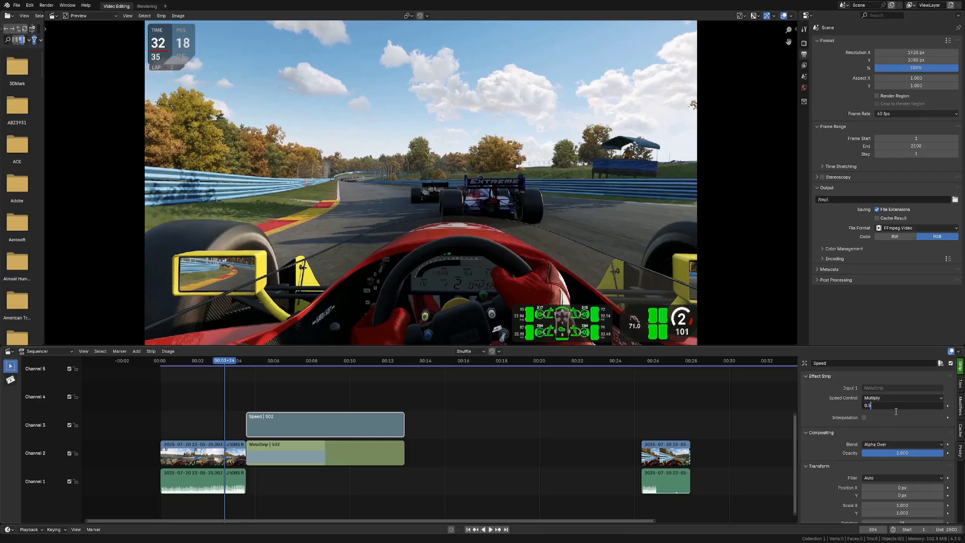
key("Return")
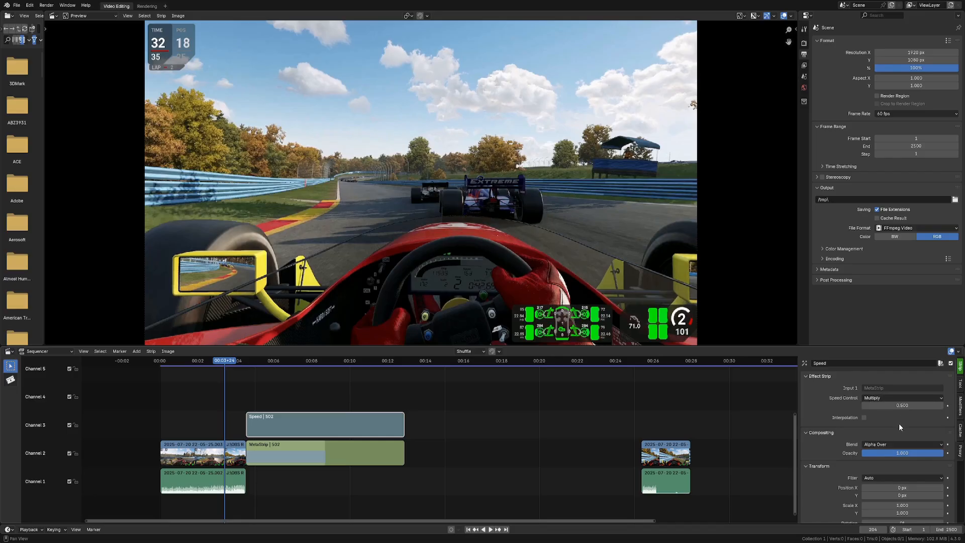
Step: Select the last video clip with its audio, move them up against the meta strip's end, and play the join
scroll(898, 424, "down", 2)
scroll(849, 418, "down", 6)
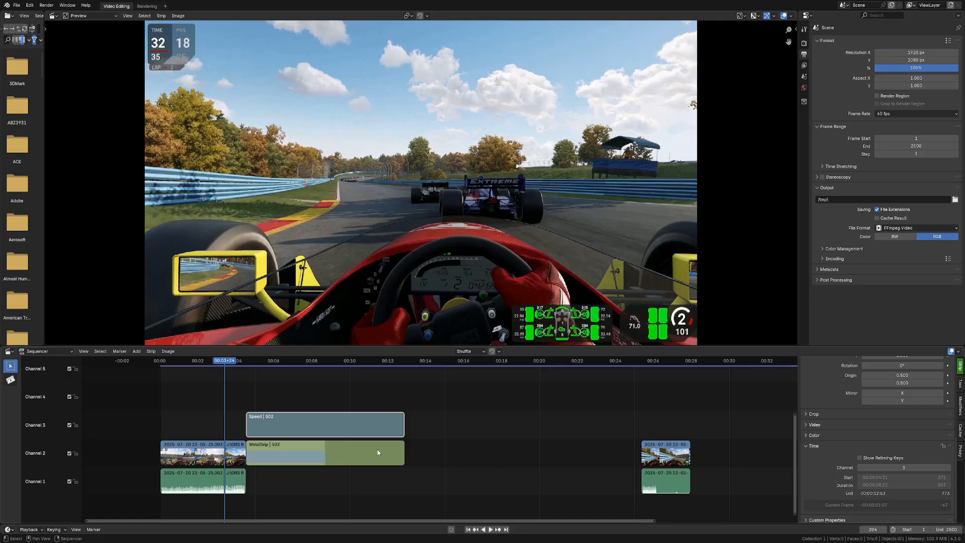
left_click_drag(606, 455, 663, 476)
left_click(604, 446)
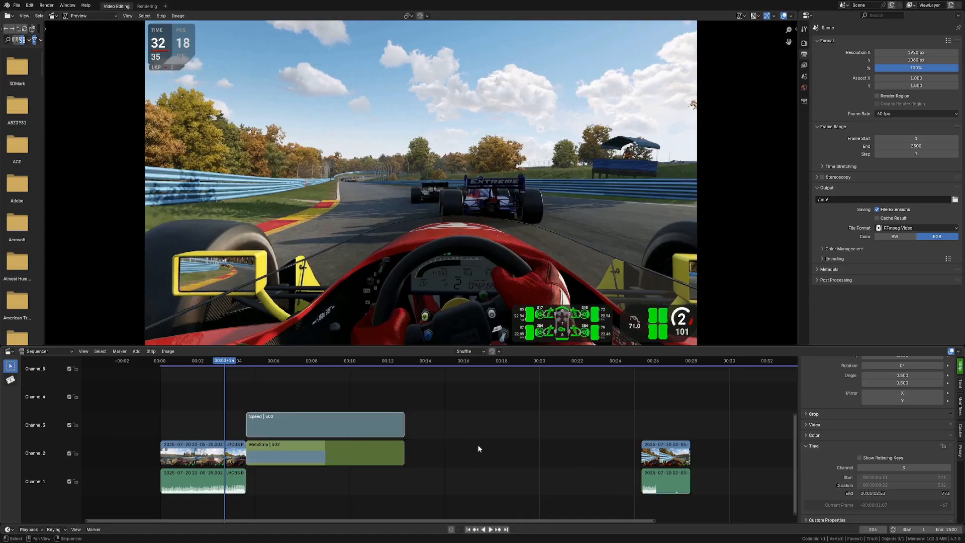
left_click_drag(580, 449, 672, 475)
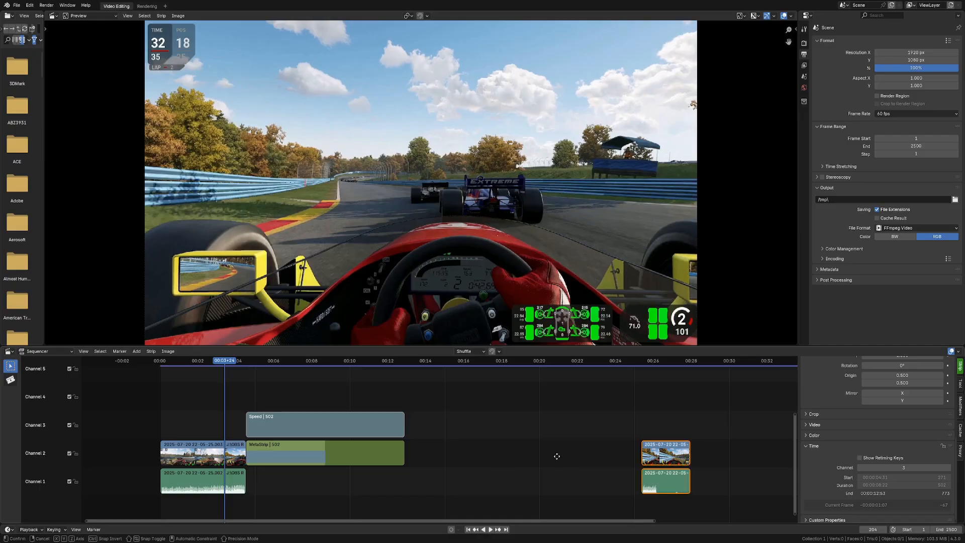
key("g")
left_click(312, 466)
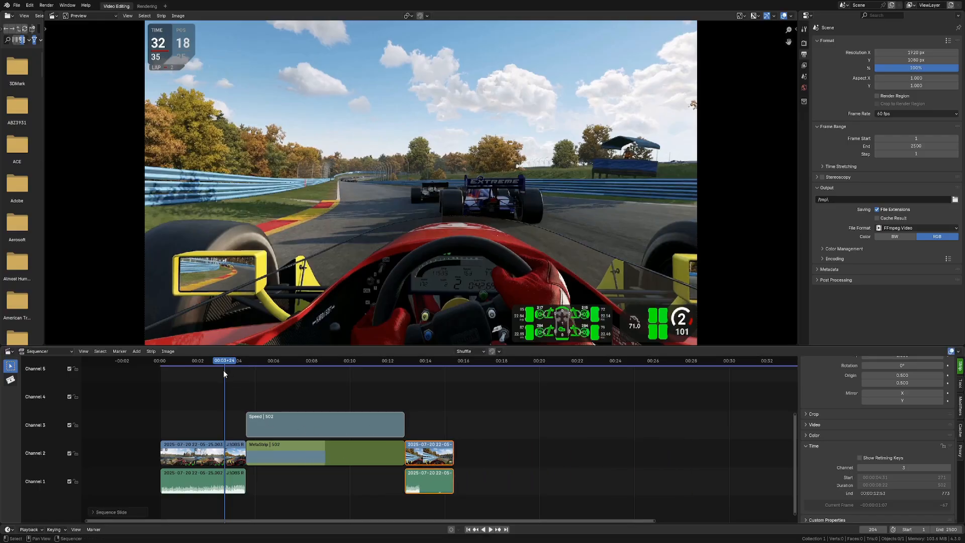
key("space")
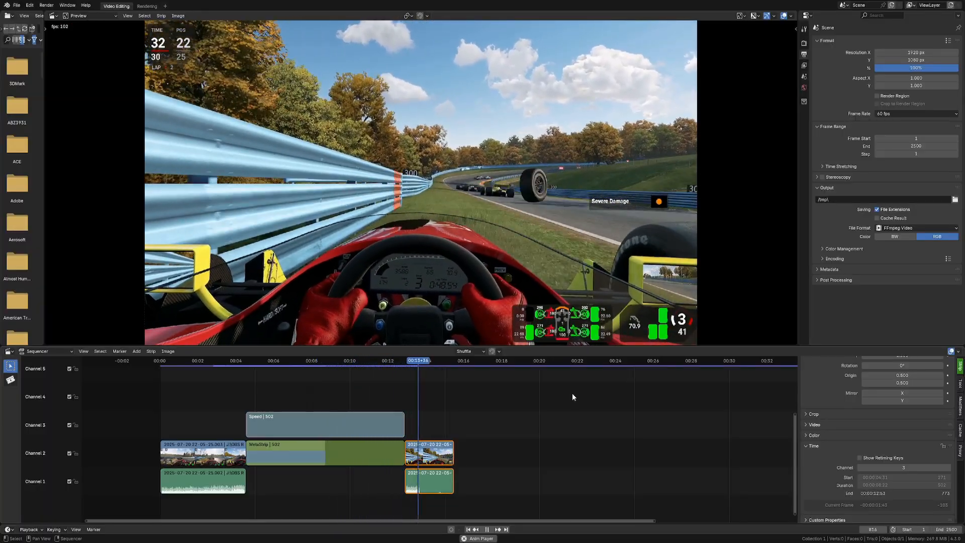
key("space")
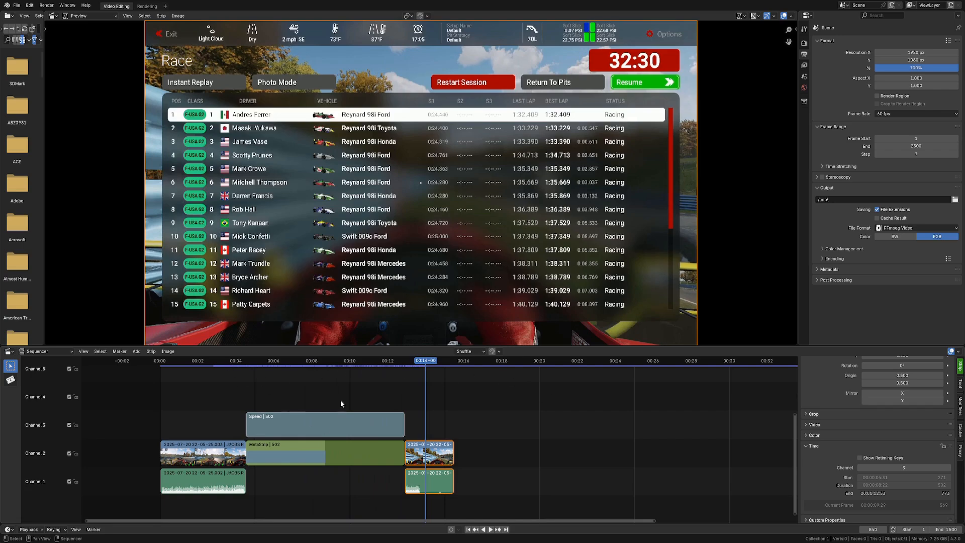
Step: Shift the last clip and its audio right to start at about 00:19
left_click(227, 363)
left_click_drag(483, 450, 572, 473)
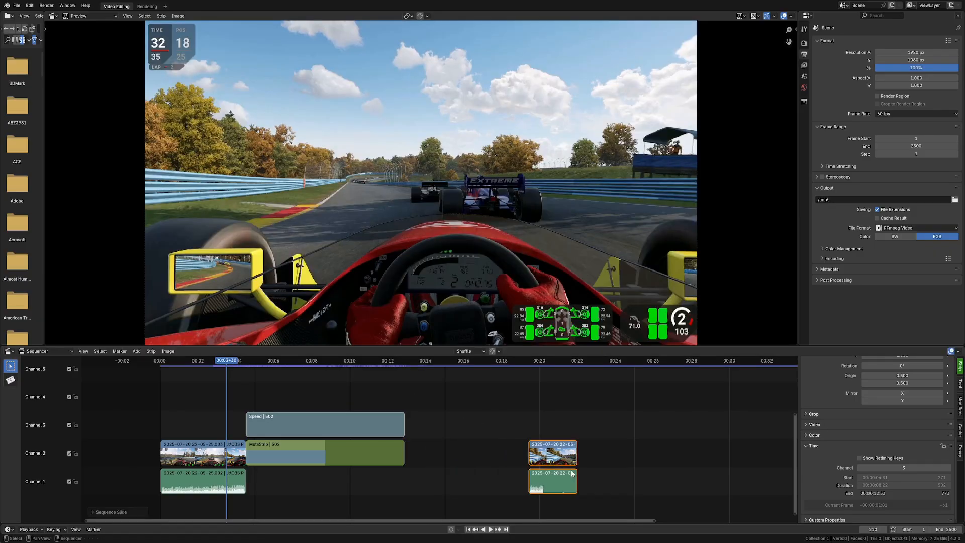
left_click(309, 363)
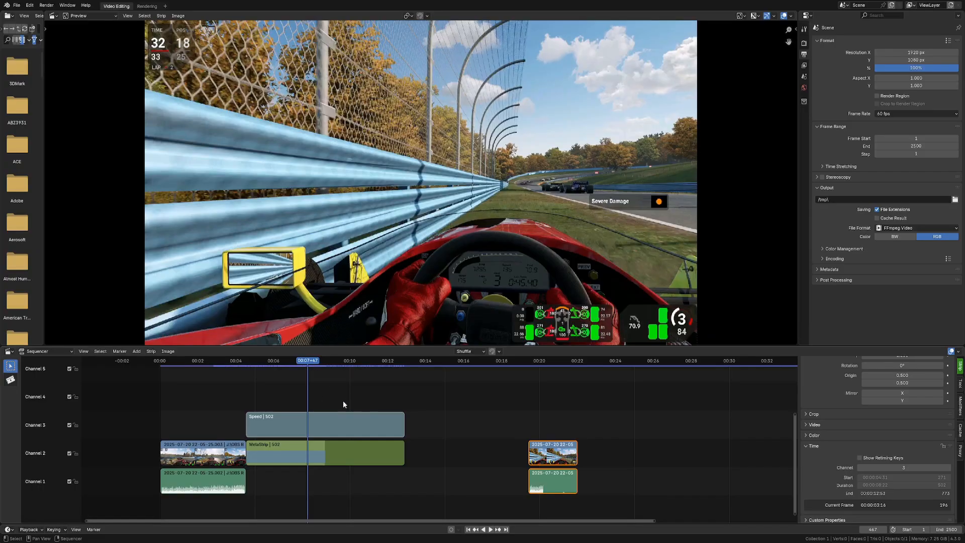
Step: Extend the meta strip's end to about 607 frames and select it
scroll(858, 445, "up", 10)
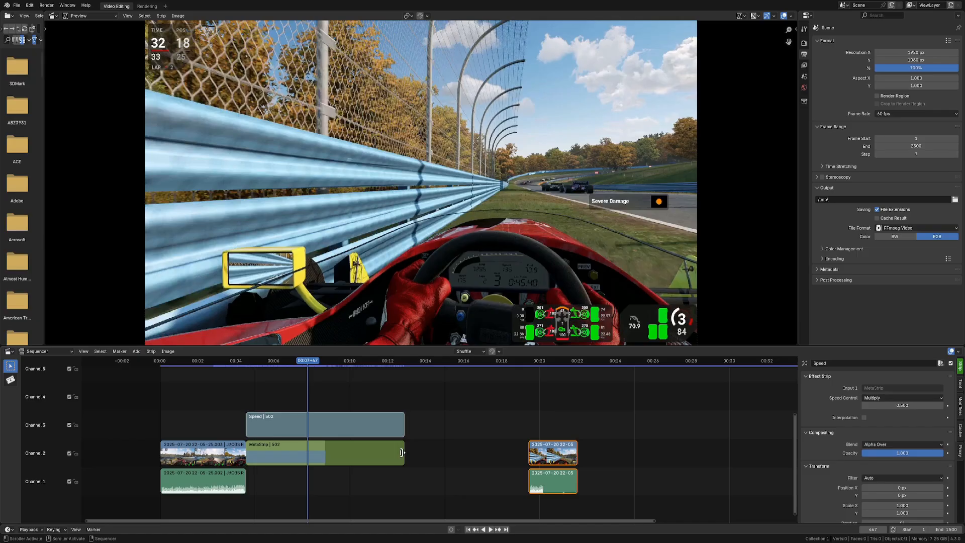
left_click_drag(401, 452, 436, 449)
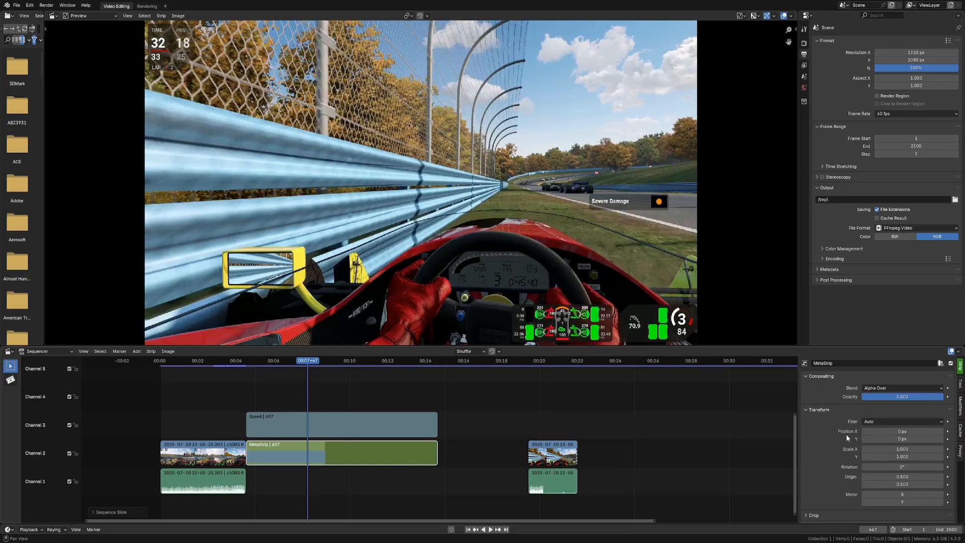
left_click(420, 427)
scroll(885, 452, "down", 5)
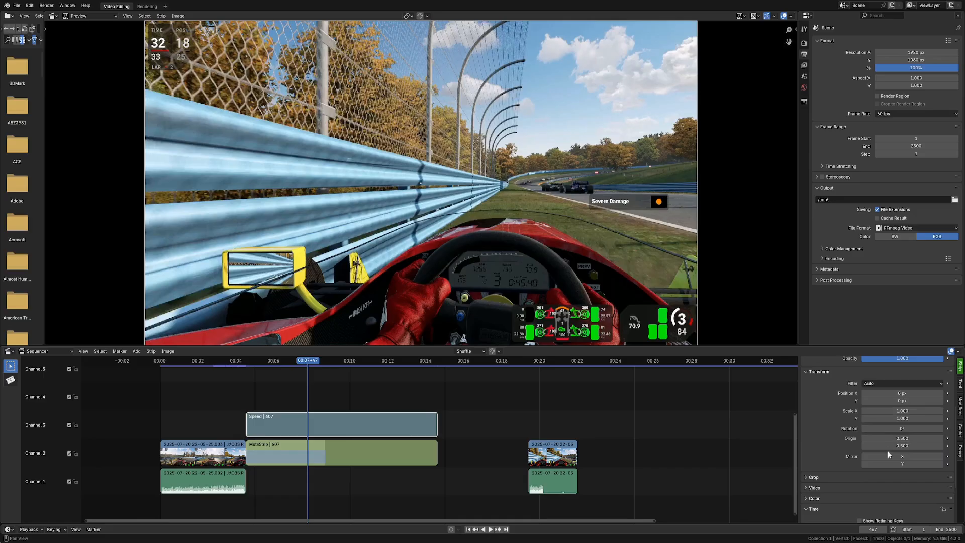
left_click(413, 454)
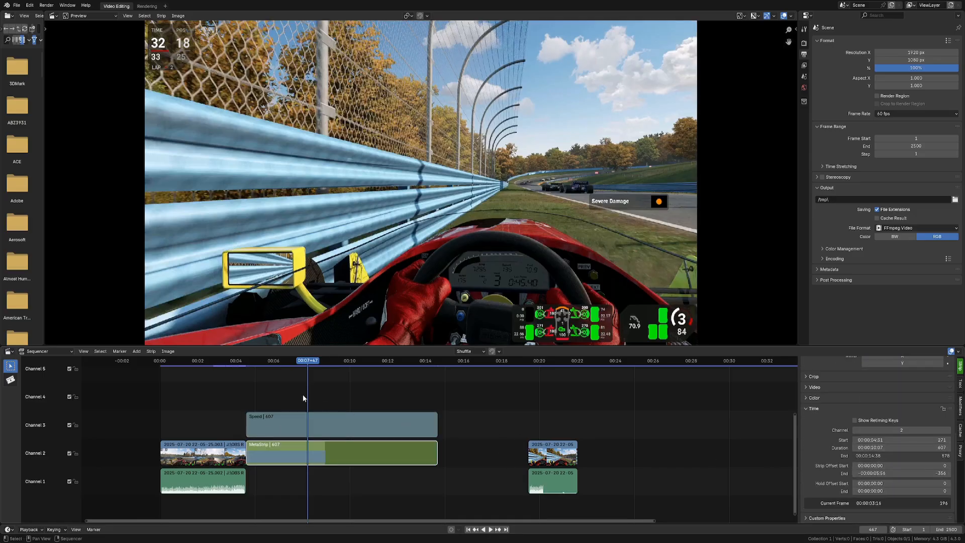
Step: Play back the slowed section from around 00:11 in the preview
left_click_drag(309, 368, 387, 360)
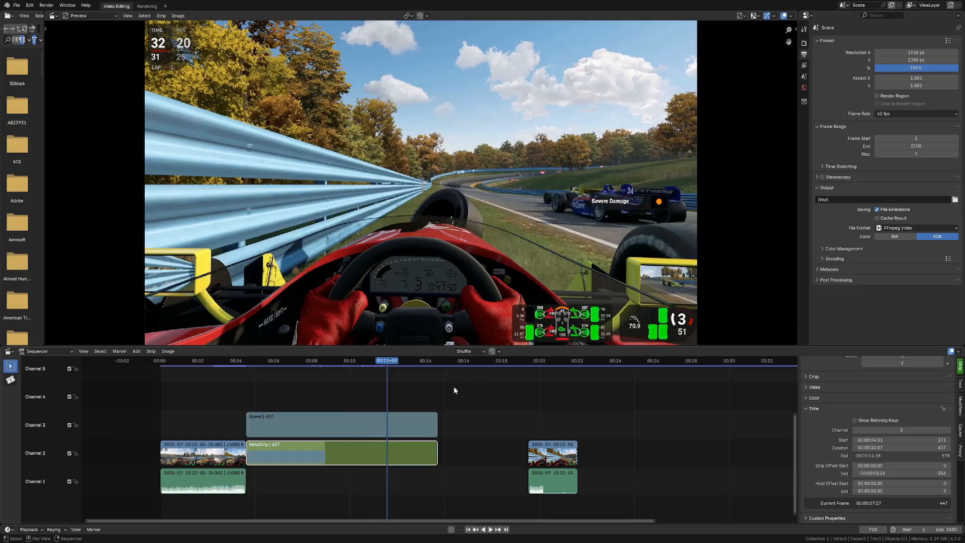
key("space")
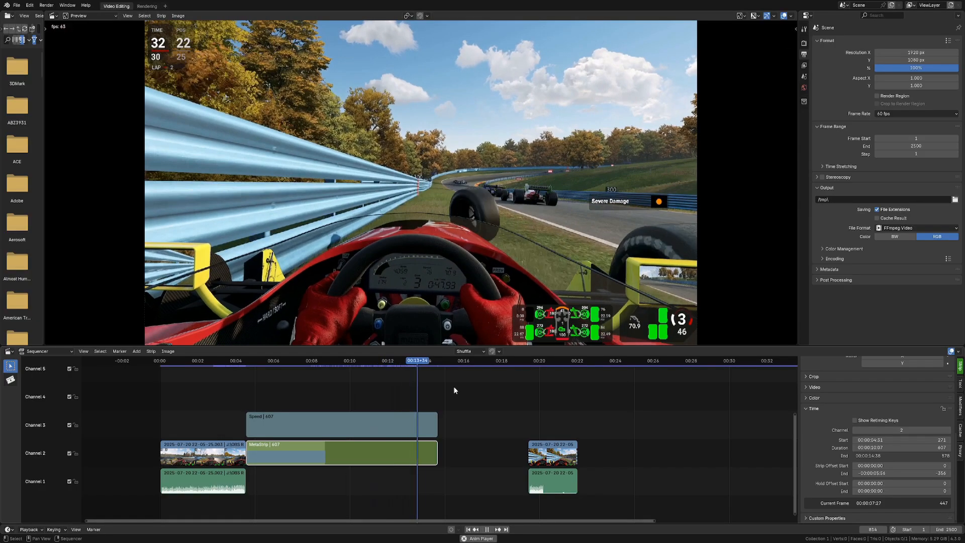
key("space")
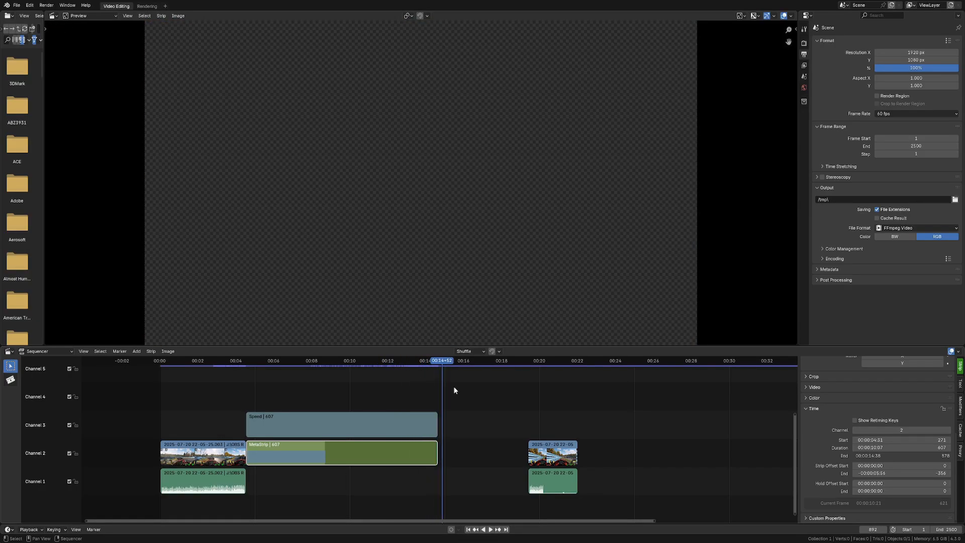
Step: Extend the meta strip's end further to about 684 frames and start playback
left_click(406, 361)
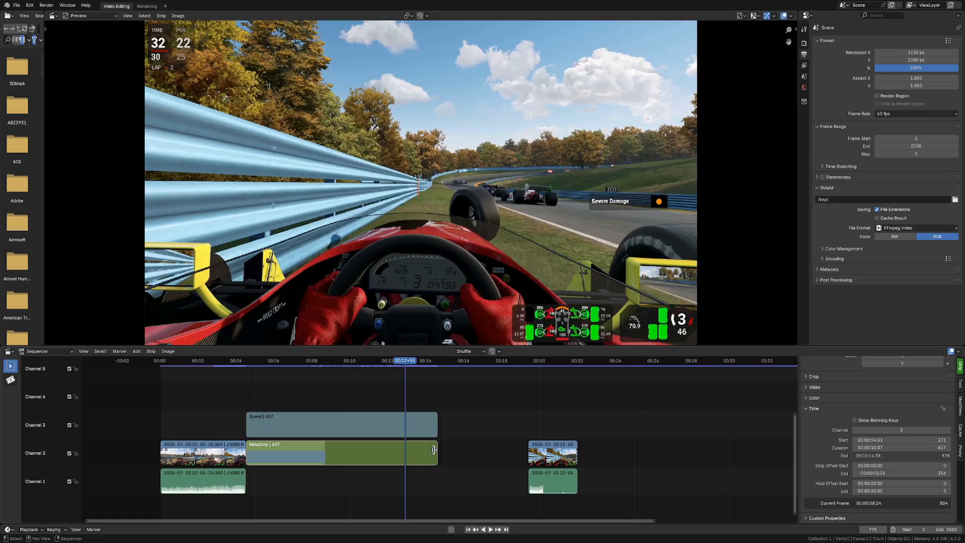
left_click_drag(434, 450, 460, 448)
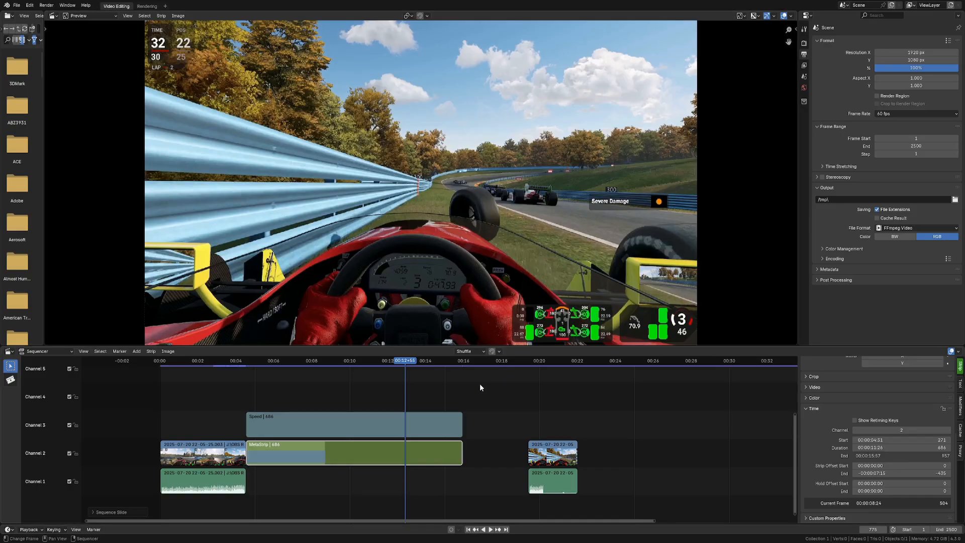
key("space")
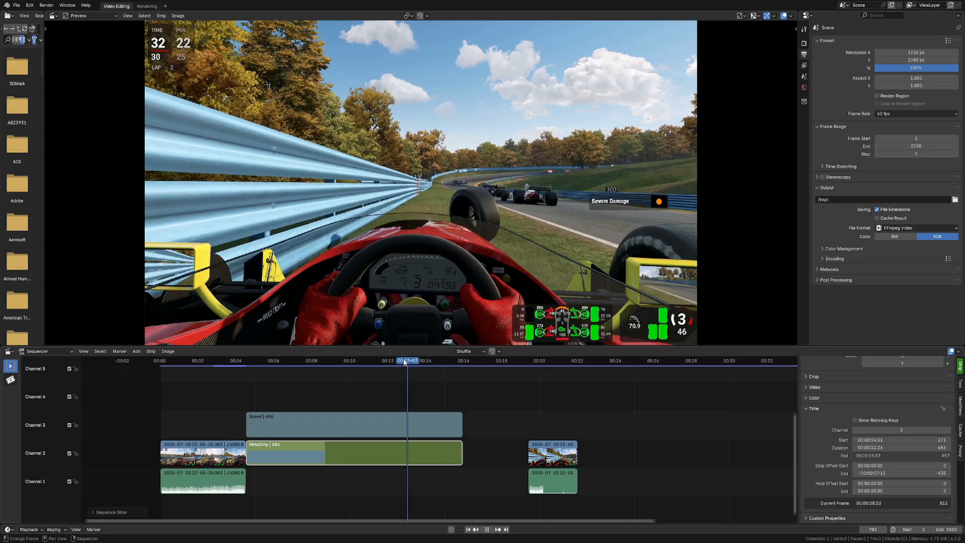
Step: Scrub and replay the end of the slowed meta strip section
left_click(373, 360)
left_click_drag(373, 360, 364, 360)
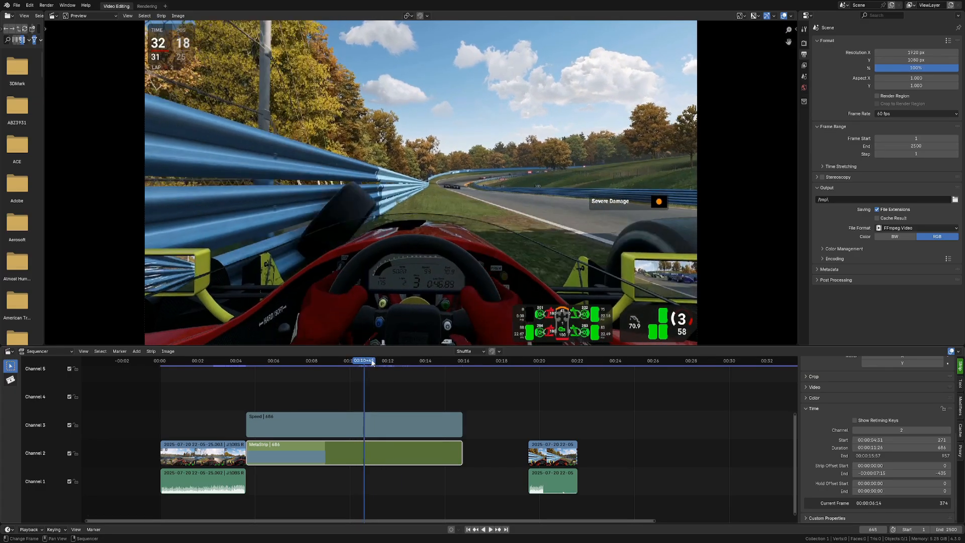
key("space")
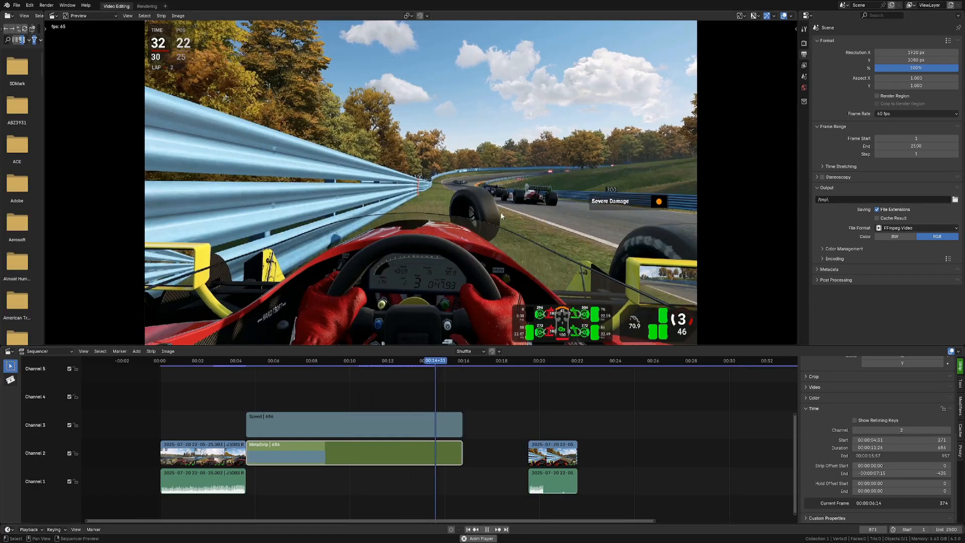
key("space")
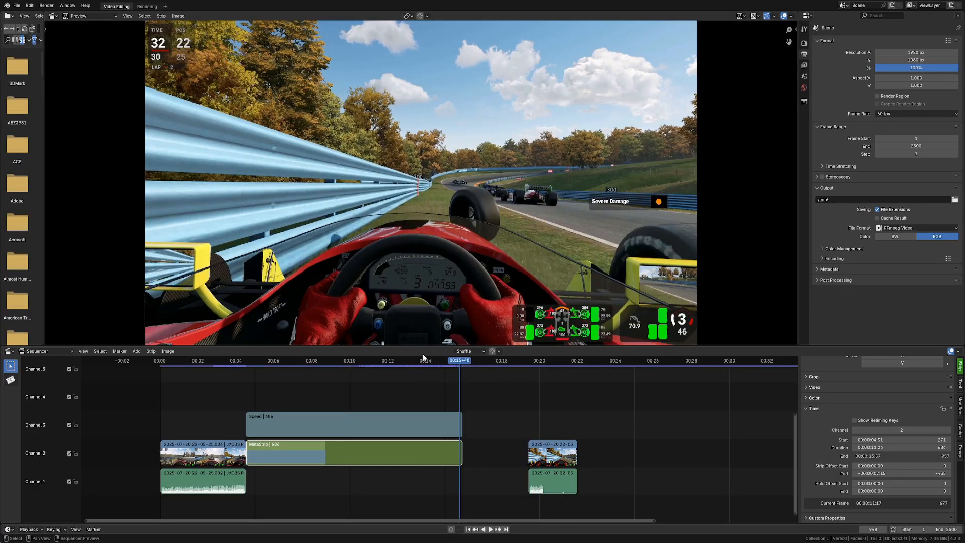
left_click_drag(497, 360, 396, 360)
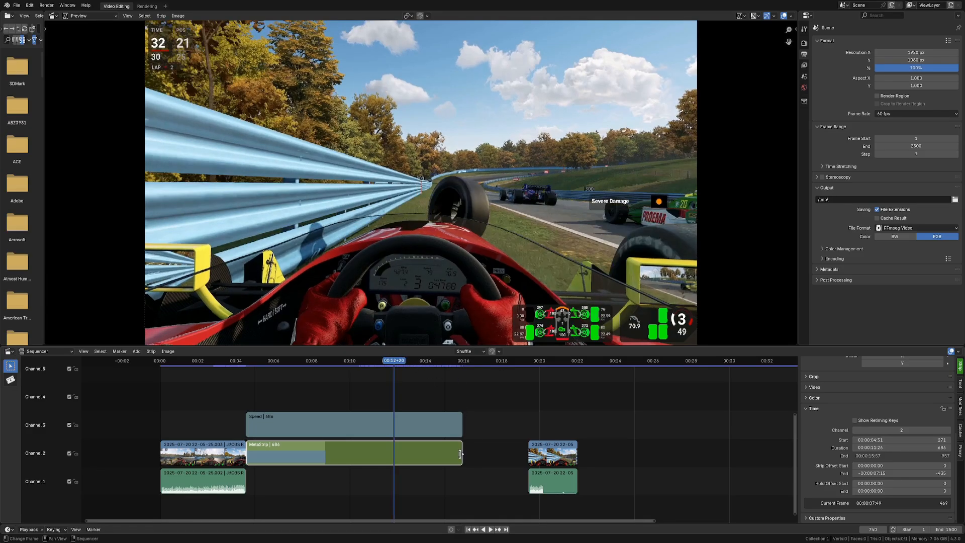
Step: Trim the meta strip's end and set its duration to 502 frames
left_click_drag(462, 453, 421, 453)
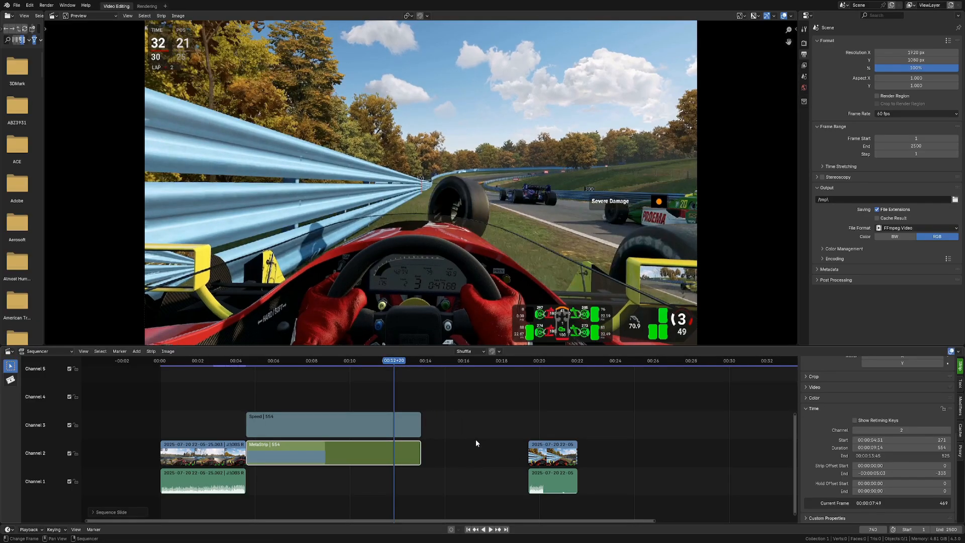
left_click(890, 448)
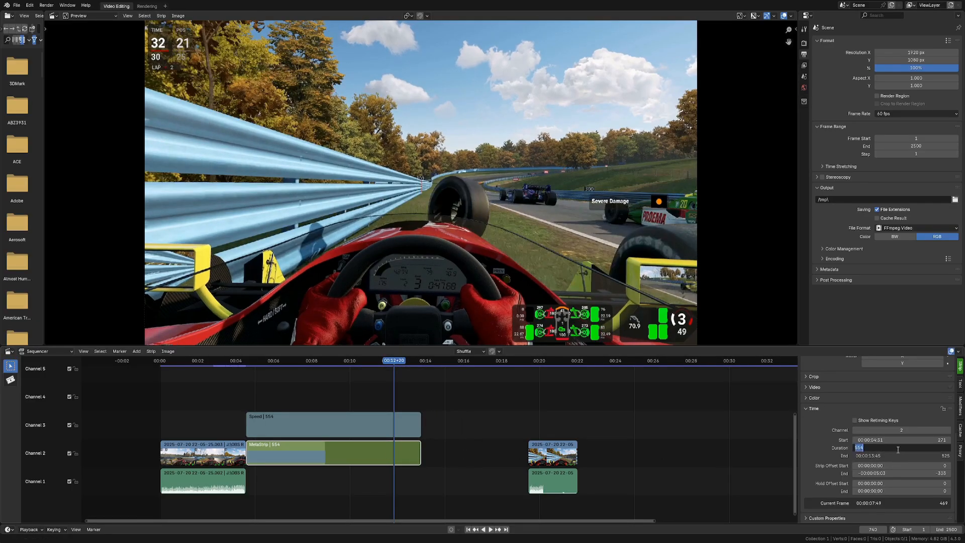
type("502")
key("Return")
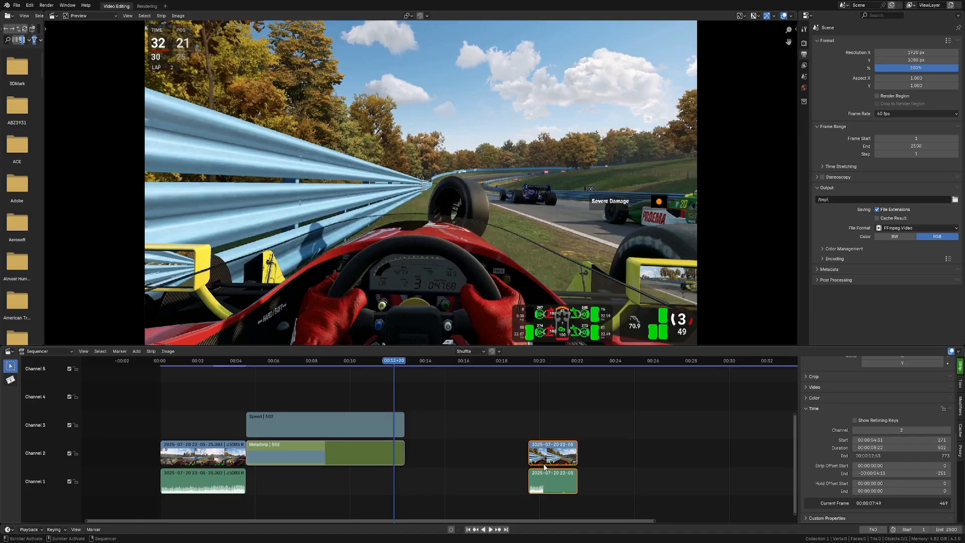
Step: Move the following video and audio clip left so it starts right at the meta strip's end, and start playback
left_click_drag(553, 452, 430, 452)
key("space")
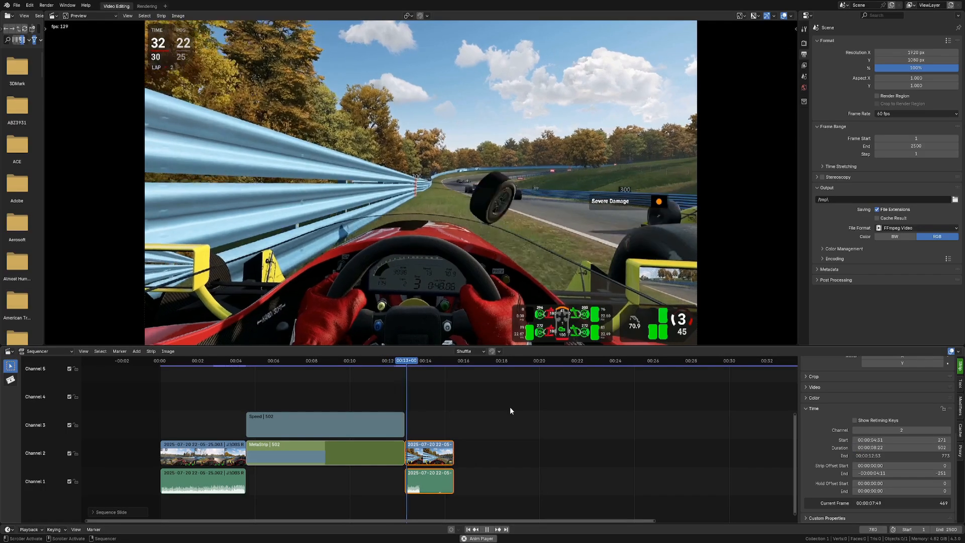
Step: Stop playback and scrub back through the slowed meta strip section
key("space")
left_click_drag(298, 359, 222, 361)
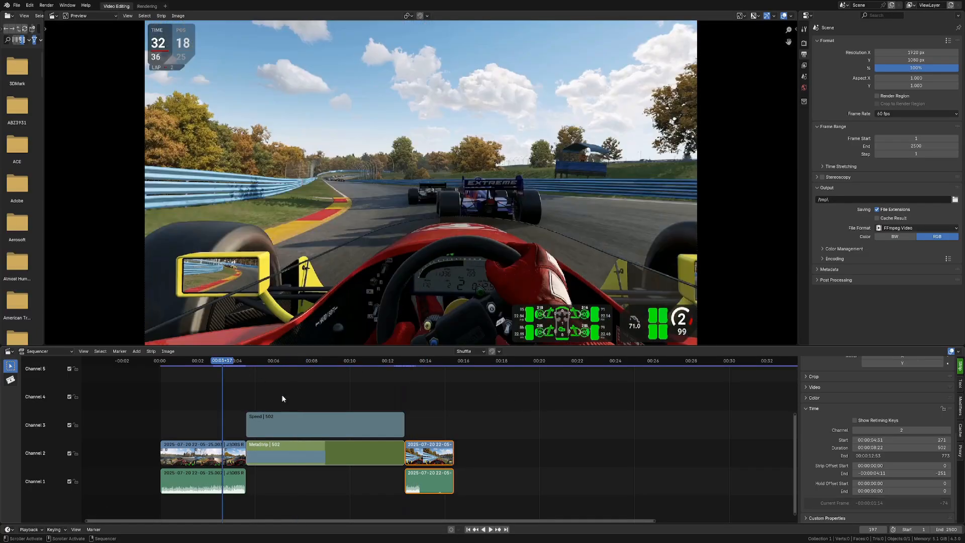
left_click(341, 460)
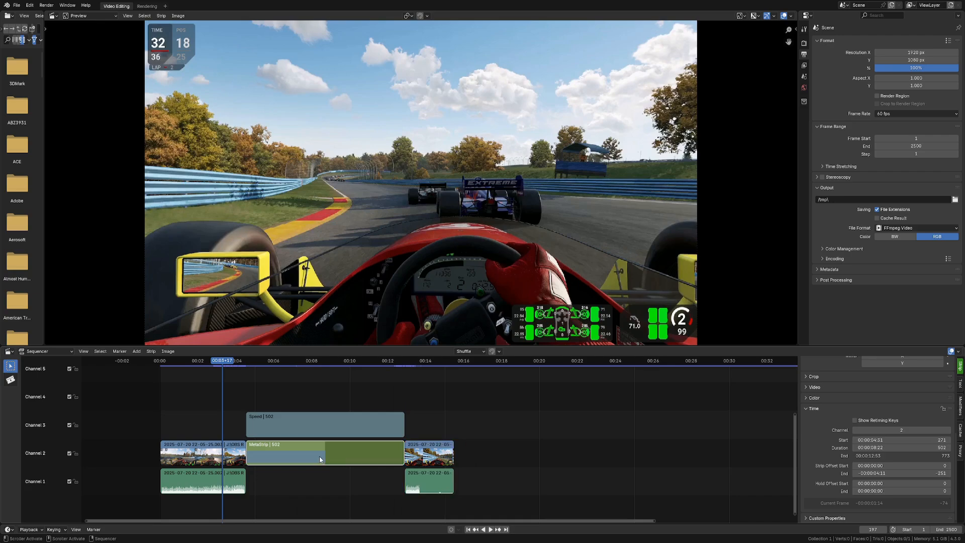
left_click(274, 361)
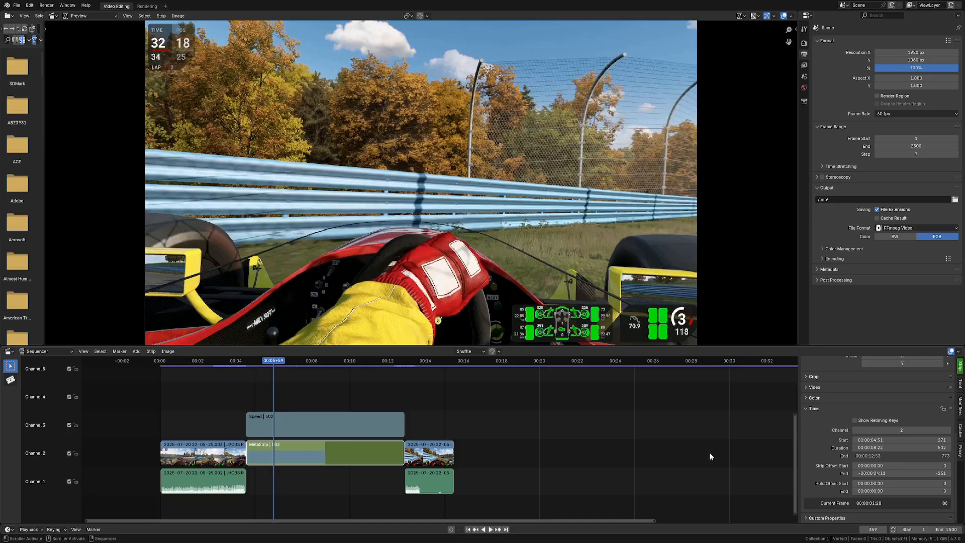
Step: Inspect the meta strip's properties and the clip inside it, then return to the main timeline
scroll(889, 448, "up", 4)
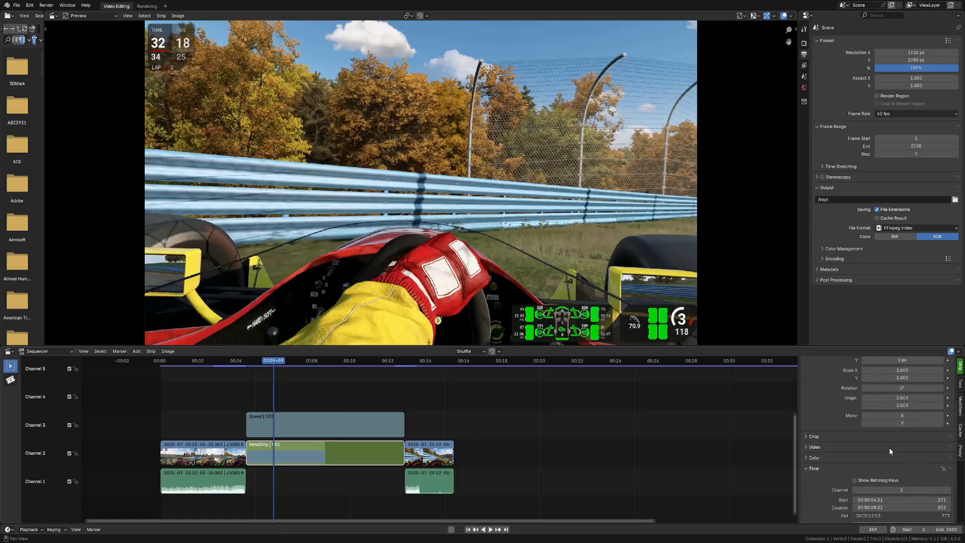
scroll(889, 451, "up", 5)
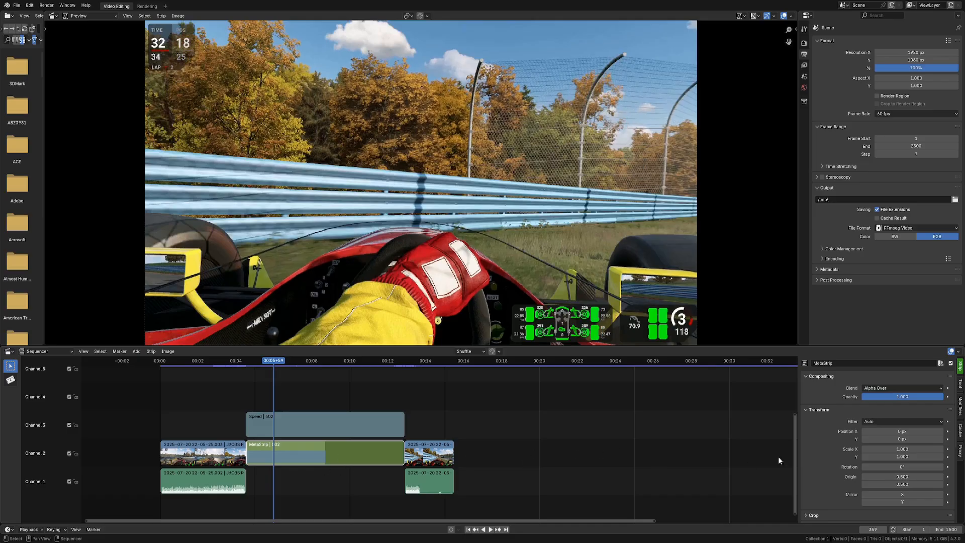
key("Tab")
left_click(368, 460)
left_click(300, 454)
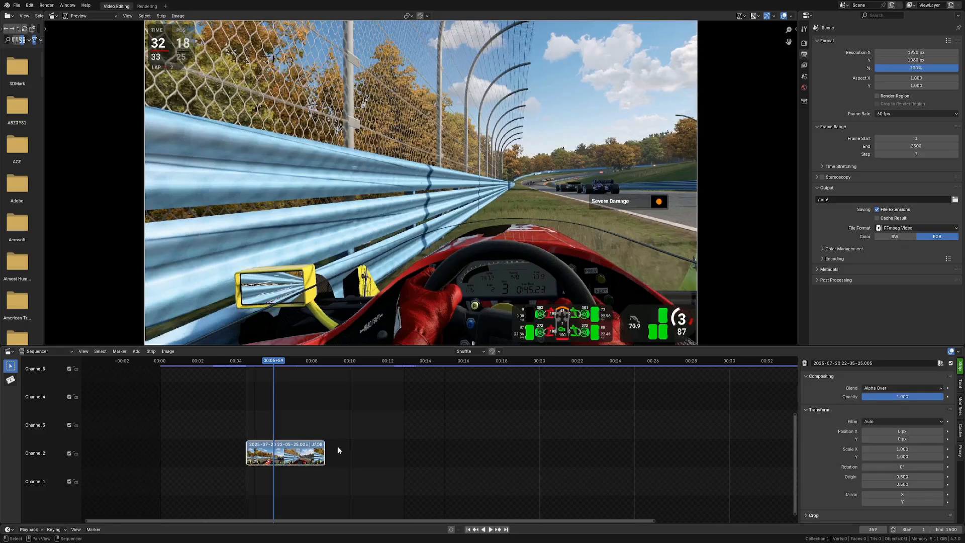
key("Tab")
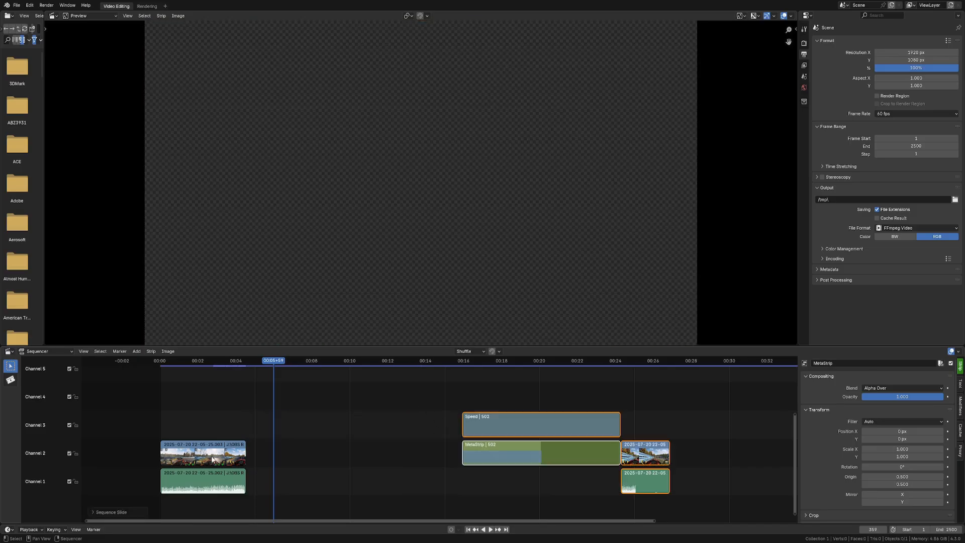
Step: Split the first clip on channel 2 into three segments around 00:02–00:03
left_click(216, 457)
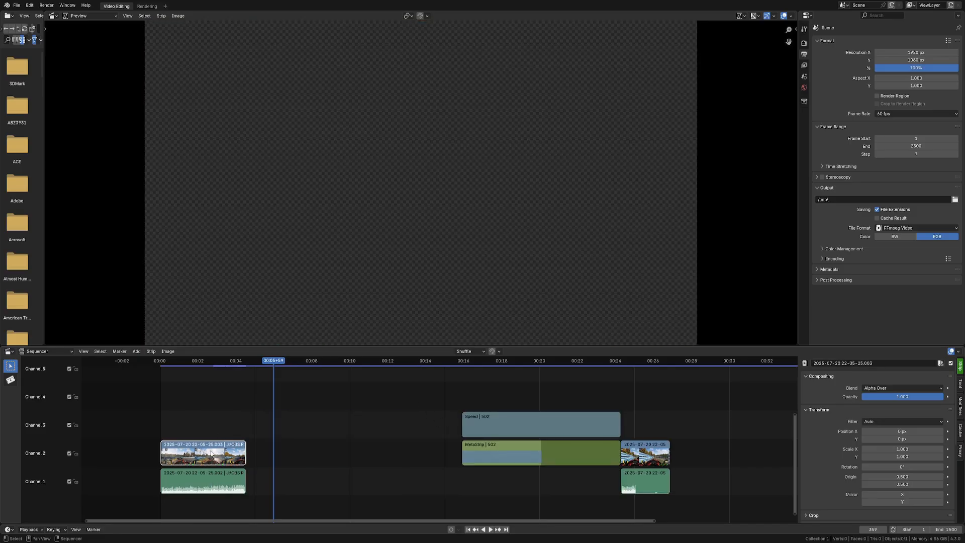
left_click_drag(199, 361, 221, 361)
key("k")
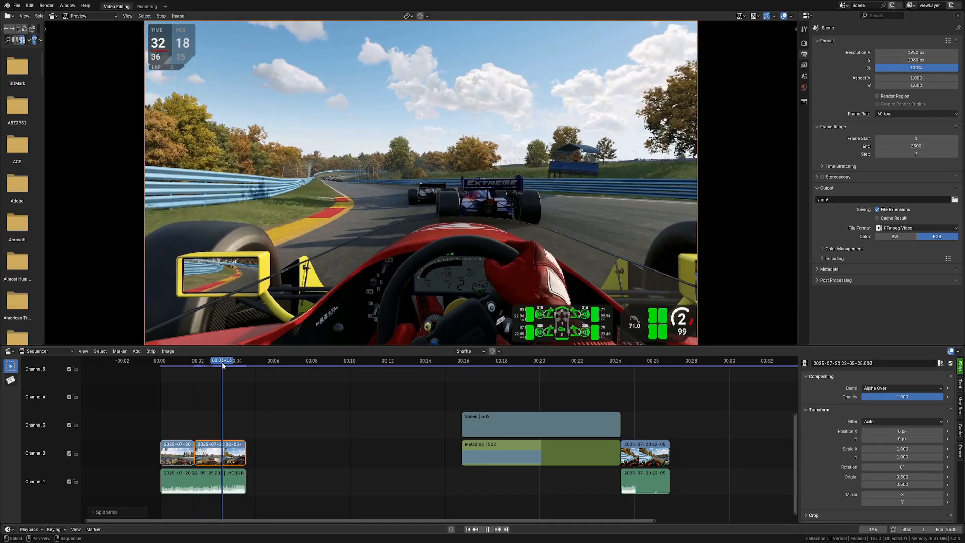
key("k")
Step: Select the three segments and group them into a new meta strip
left_click(305, 454)
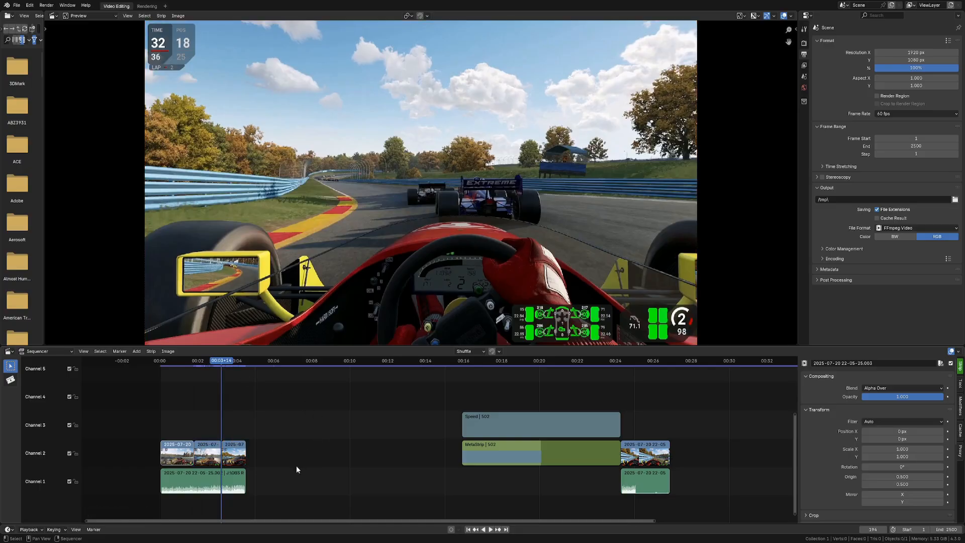
left_click(180, 362)
left_click_drag(253, 436, 188, 456)
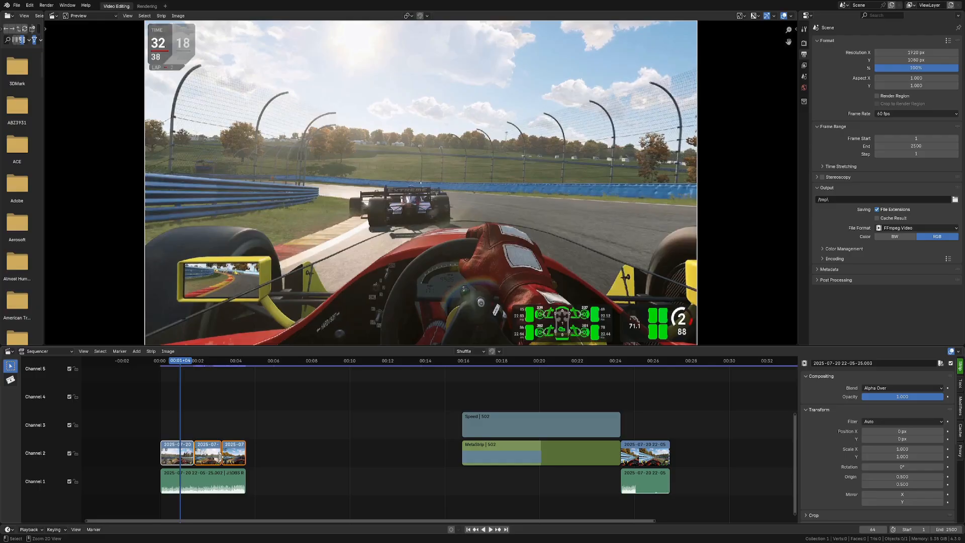
key("ctrl+g")
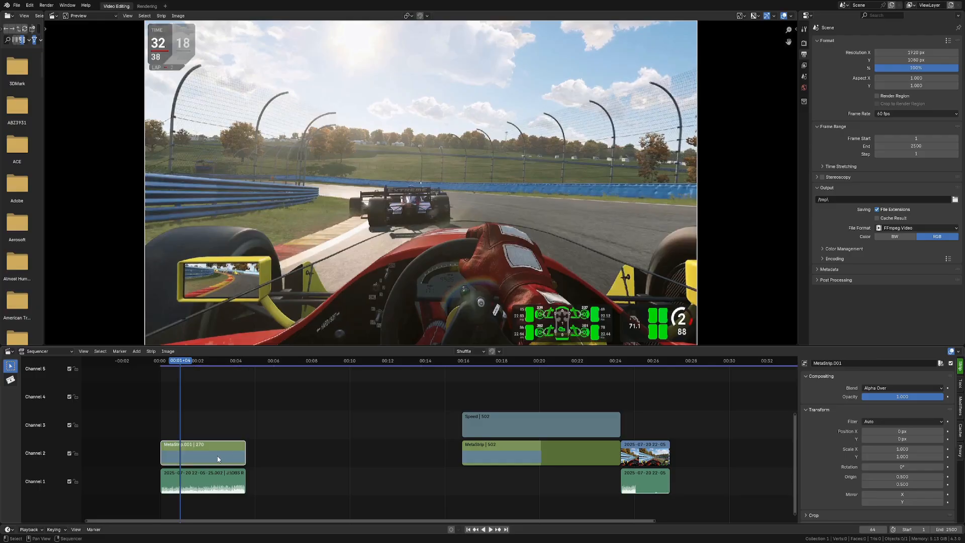
Step: Inside the new meta strip, scale the middle segment to about 2.08 and reposition it to frame the car ahead
left_click(201, 363)
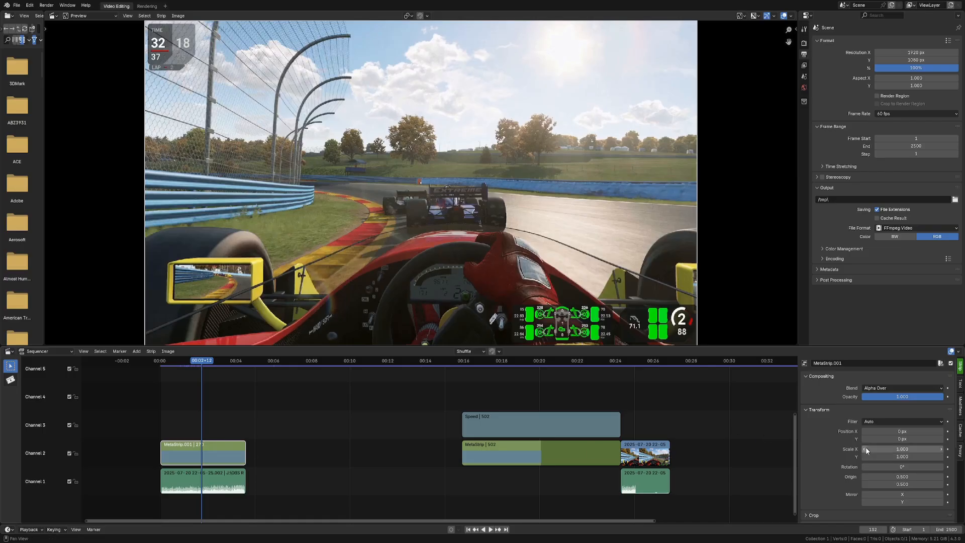
key("Tab")
left_click(236, 455)
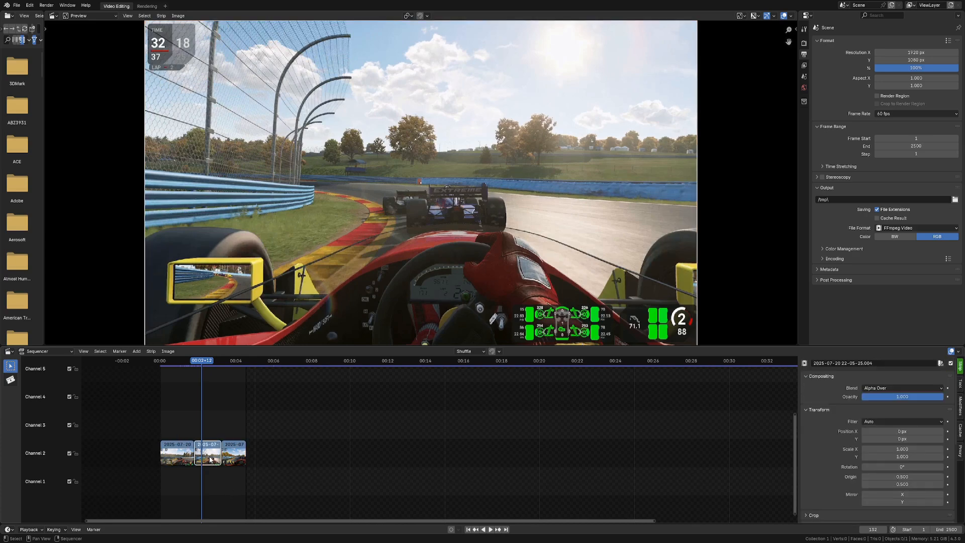
left_click(182, 457)
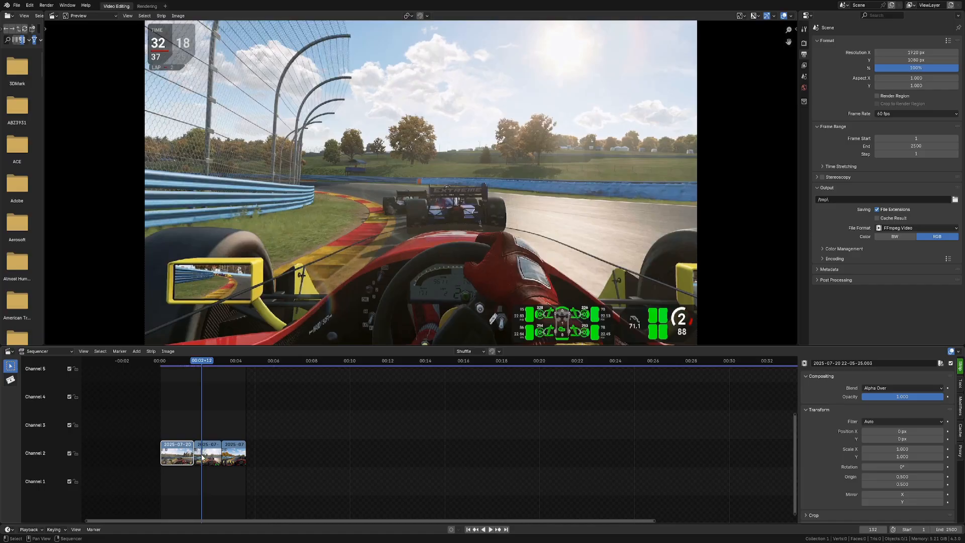
left_click(208, 455)
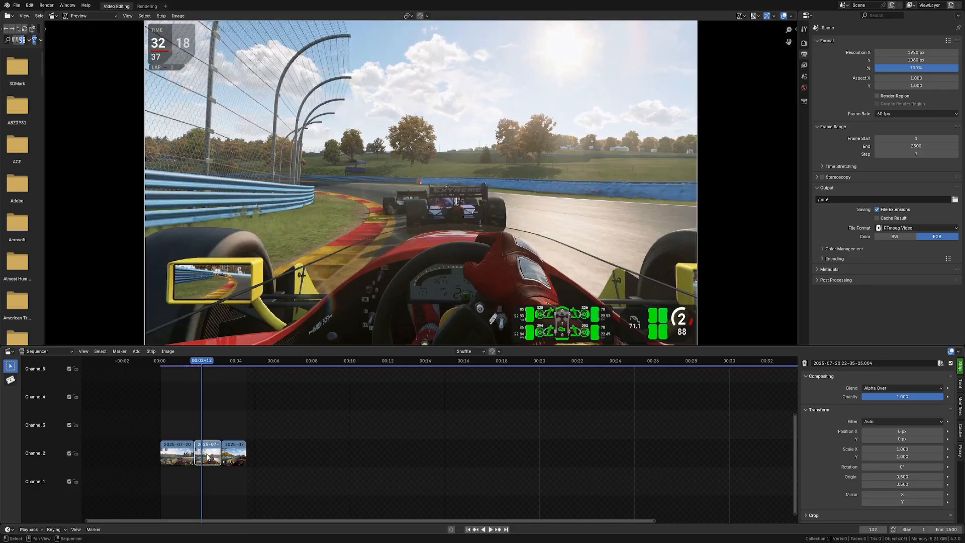
left_click_drag(900, 449, 955, 457)
key("g")
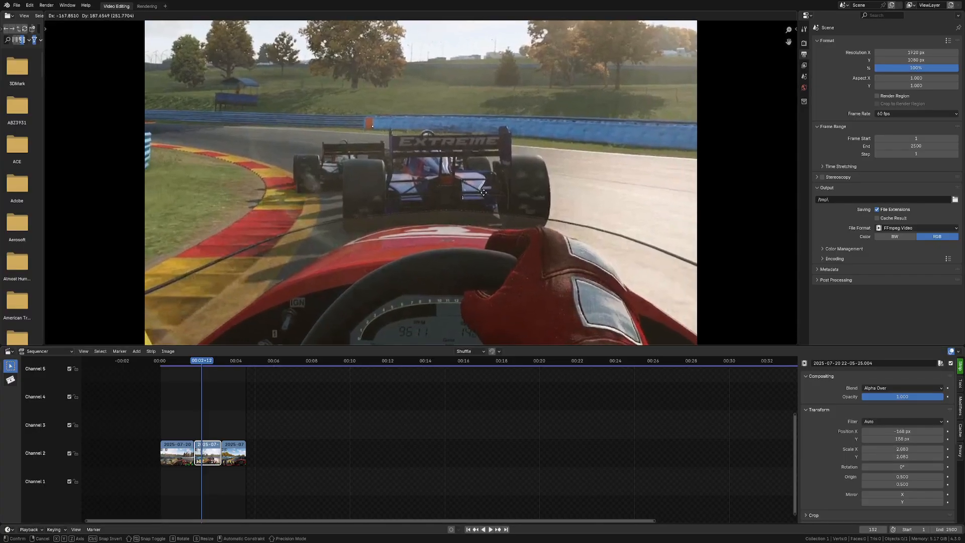
left_click(482, 191)
Step: Review the segments inside the new meta strip and return to the main timeline
mouse_move(203, 360)
left_mouse_down()
mouse_move(231, 360)
mouse_move(185, 362)
left_mouse_up()
key("Tab")
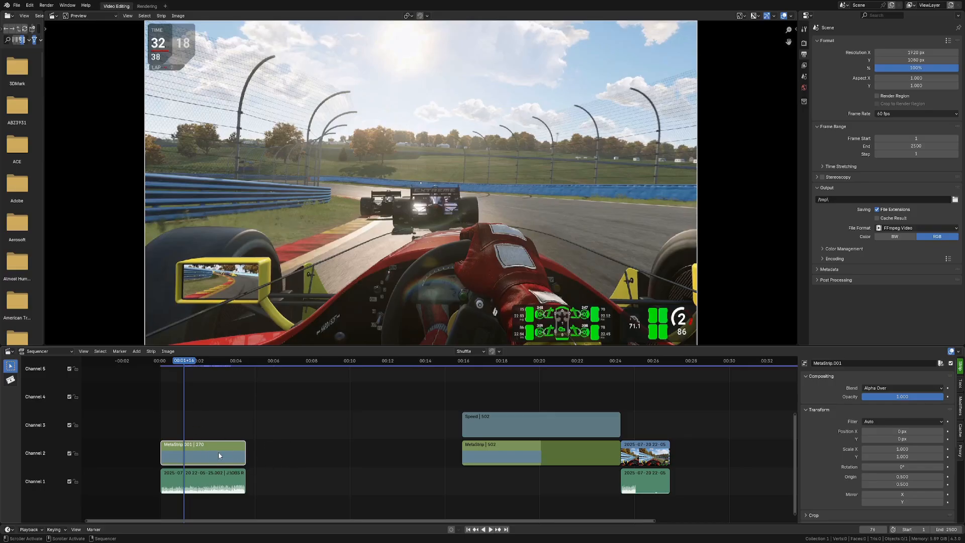
key("Tab")
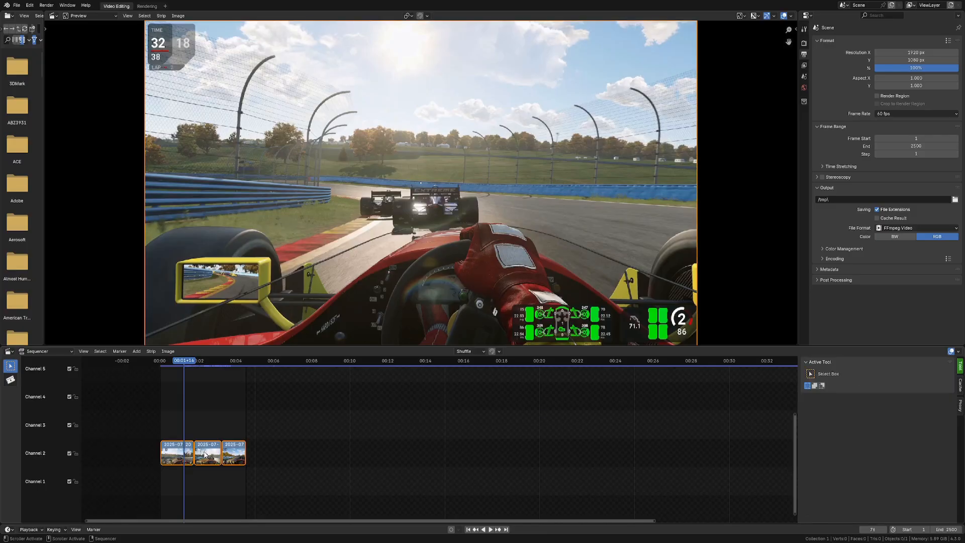
left_click(229, 457)
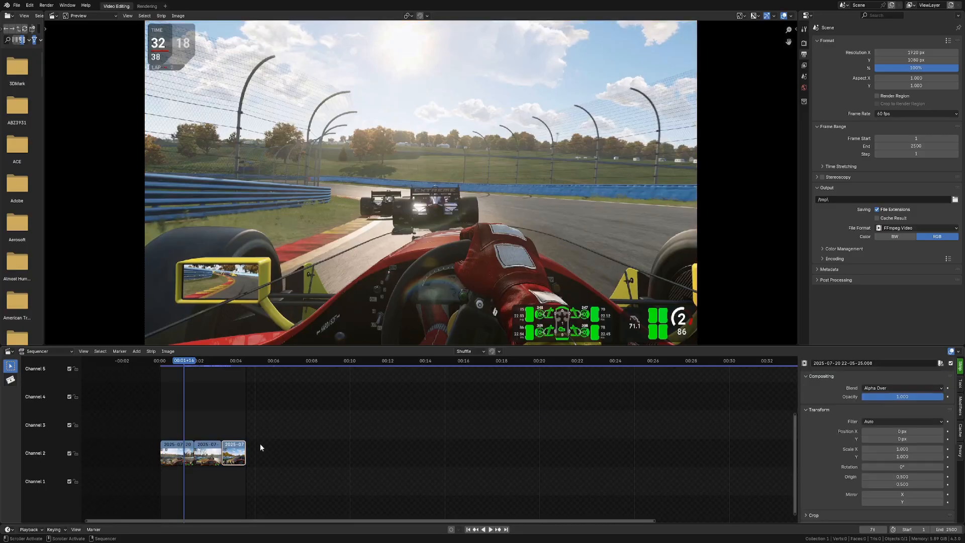
left_click(180, 362)
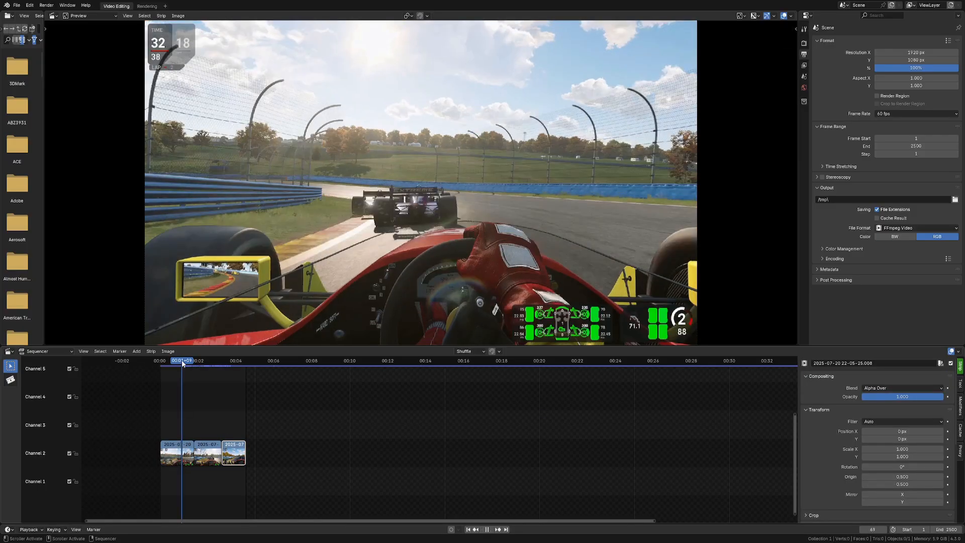
key("Tab")
Step: Play back the timeline from the start
key("shift+Left")
key("space")
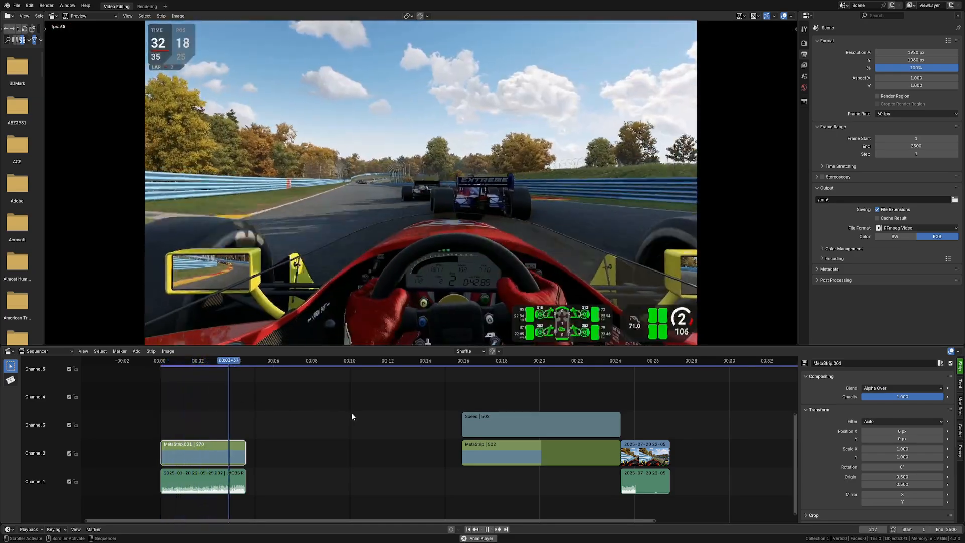
key("space")
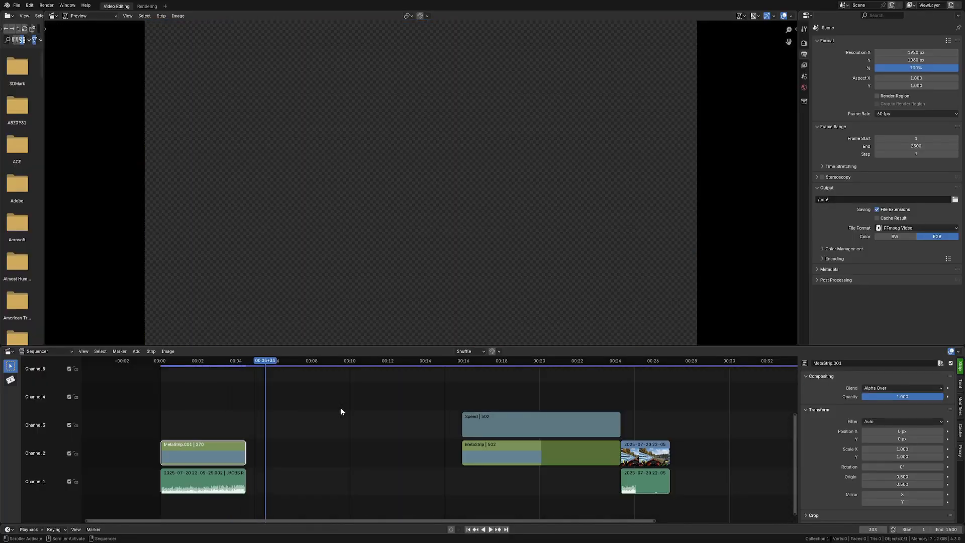
Step: Move the Speed strip, slowed meta strip and following clip left to close the gap after the new meta strip
left_click(188, 360)
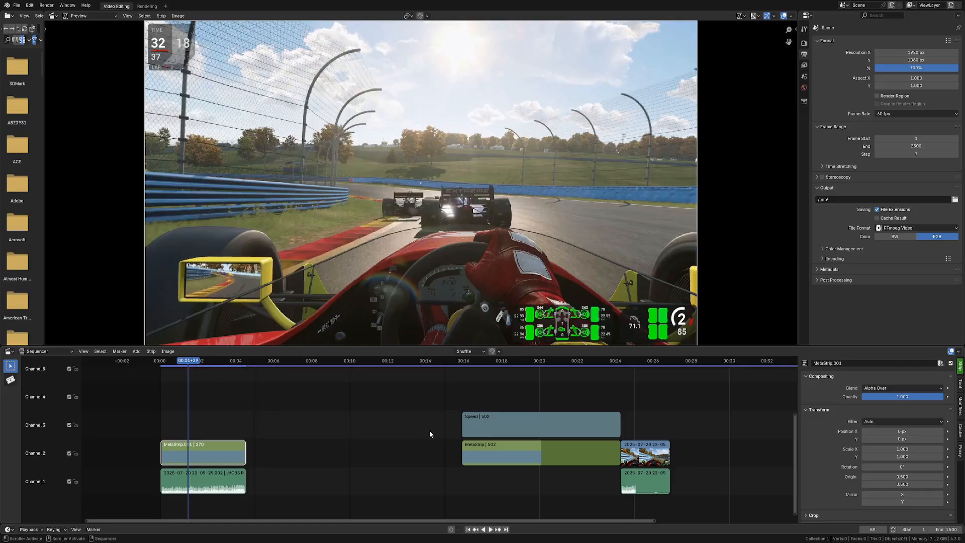
left_click_drag(395, 421, 630, 482)
key("g")
left_click(352, 466)
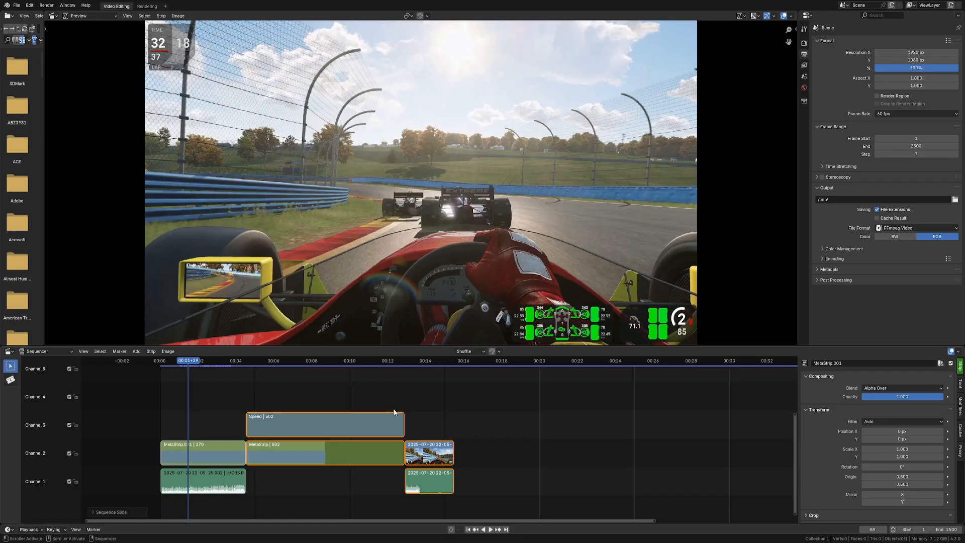
left_click(326, 476)
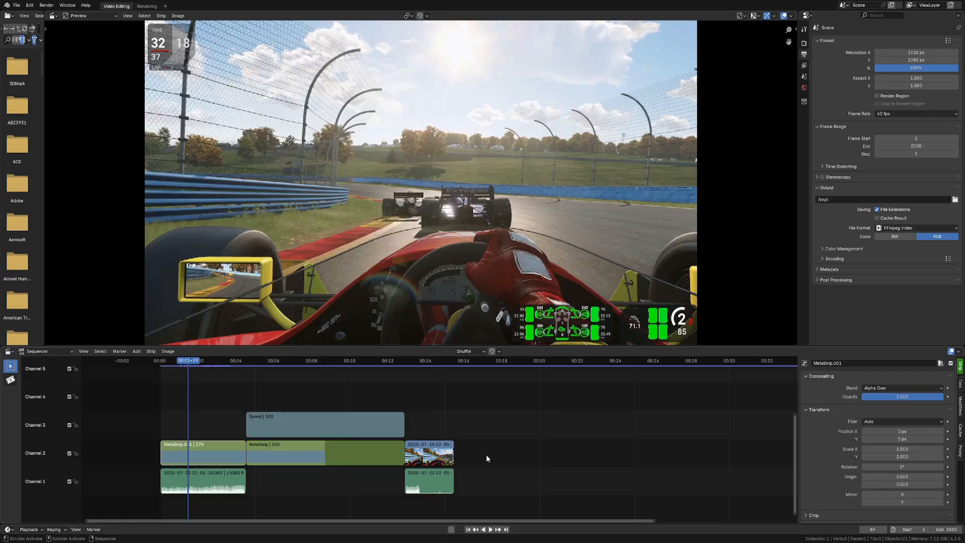